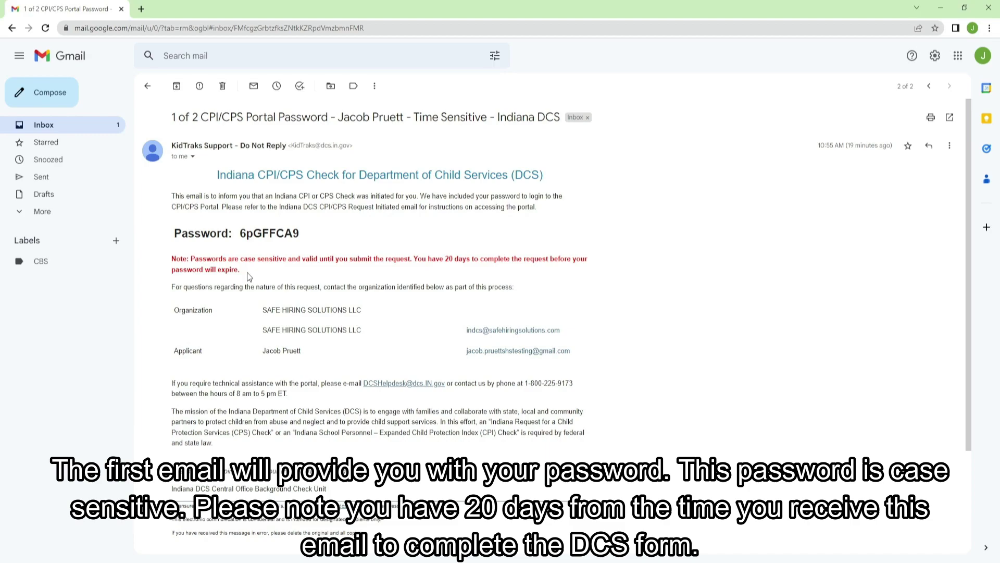
Step: Select and copy the portal password from the Portal Password email
{"action": "left_click_drag", "start_coordinate": [248, 277], "coordinate": [171, 259]}
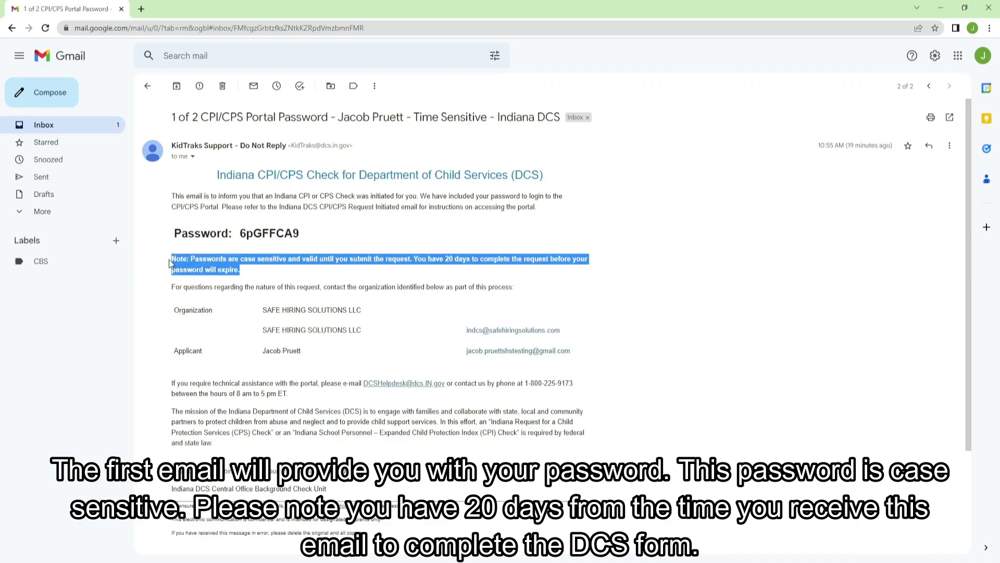
{"action": "left_click", "coordinate": [349, 286]}
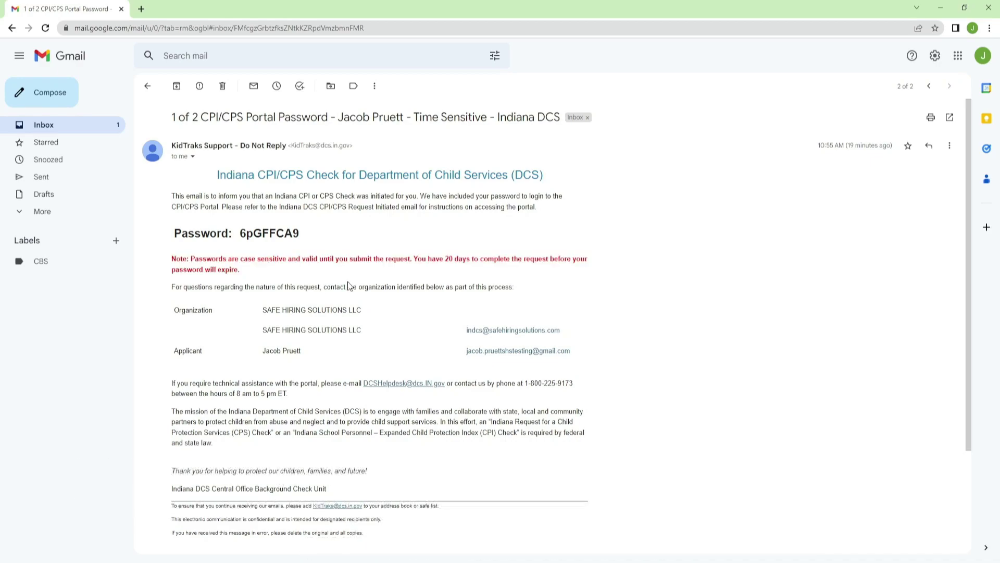
{"action": "left_click_drag", "start_coordinate": [304, 233], "coordinate": [239, 234]}
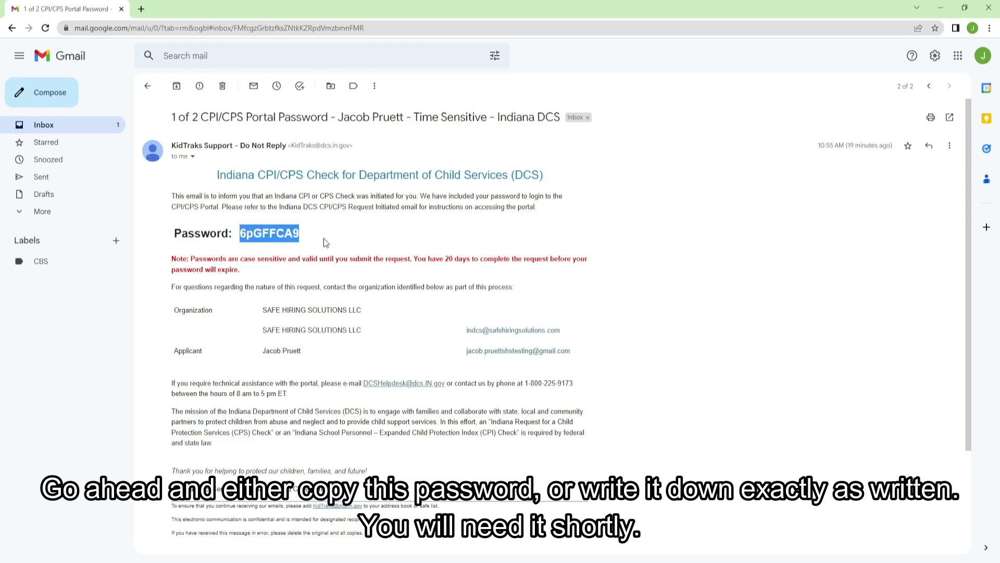
{"action": "left_click", "coordinate": [155, 112]}
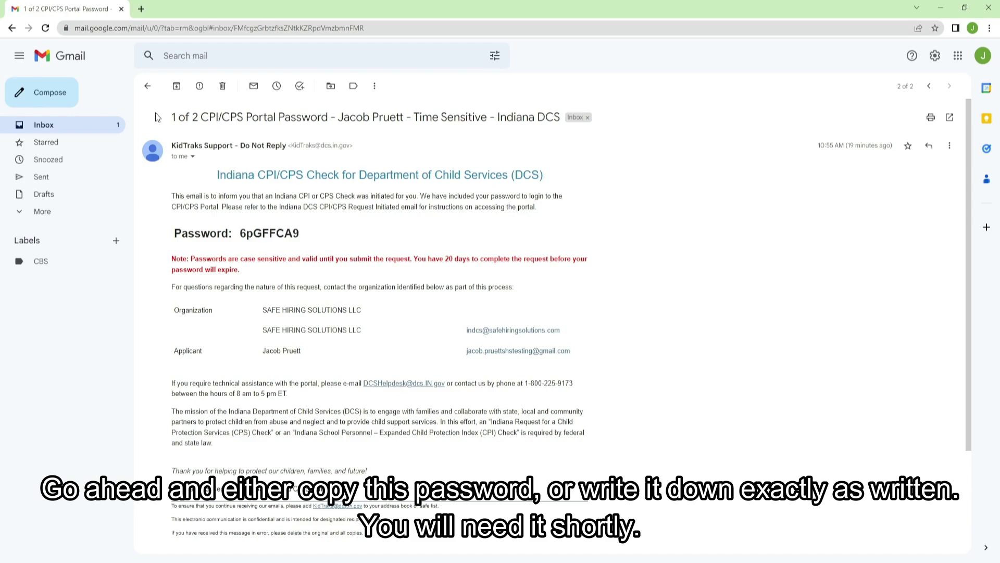
Step: Open the CPI/CPS Request Initiated email and follow its portal link in a new tab
{"action": "left_click", "coordinate": [147, 87]}
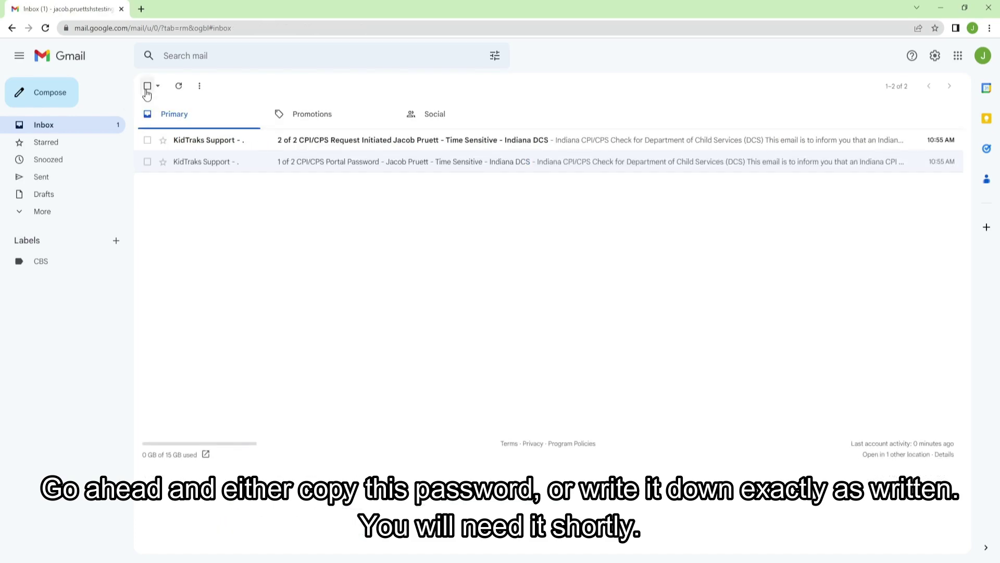
{"action": "left_click", "coordinate": [278, 147]}
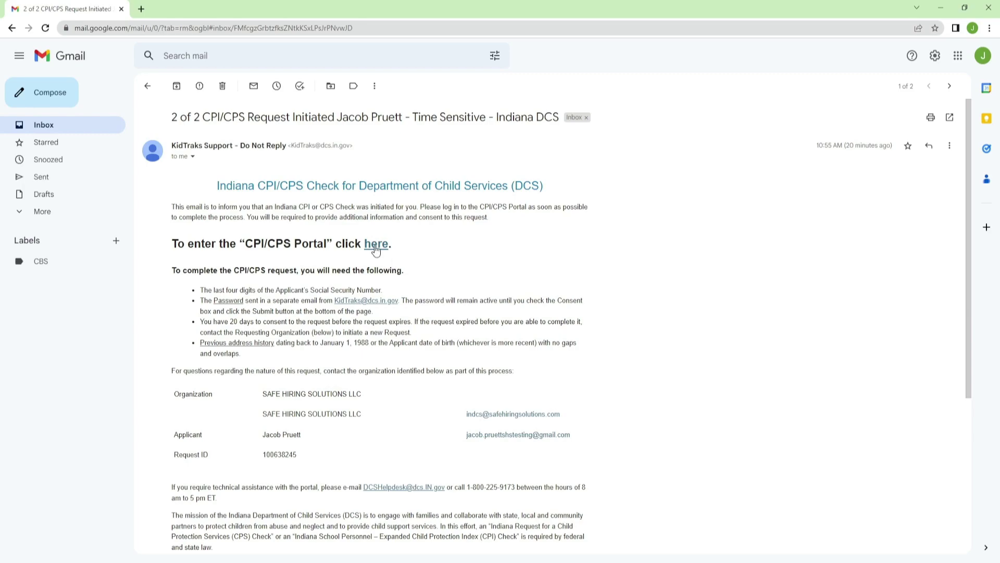
{"action": "left_click", "coordinate": [376, 249]}
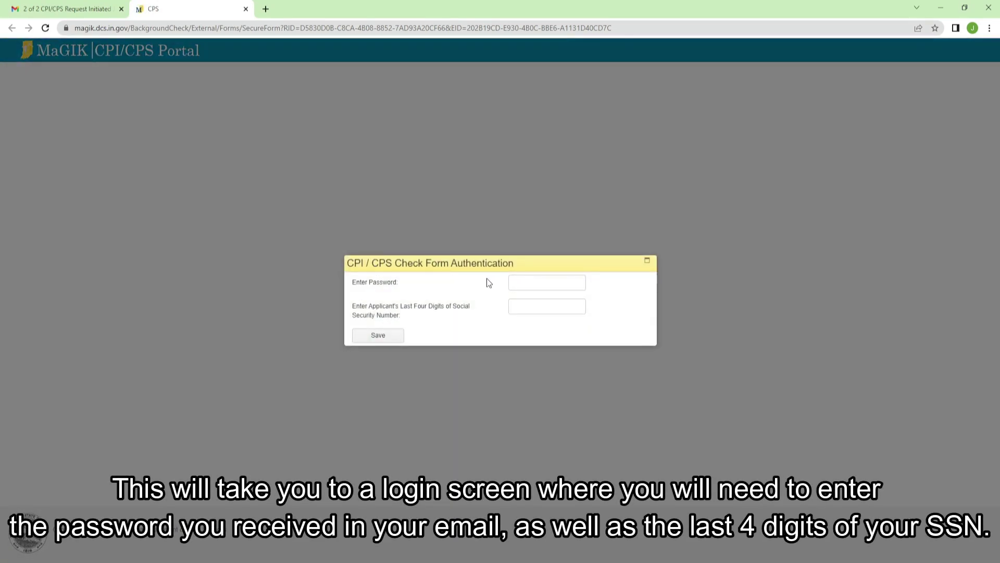
Step: Paste the portal password, enter the SSN last-four digits, and save to load the form
{"action": "left_click", "coordinate": [520, 286]}
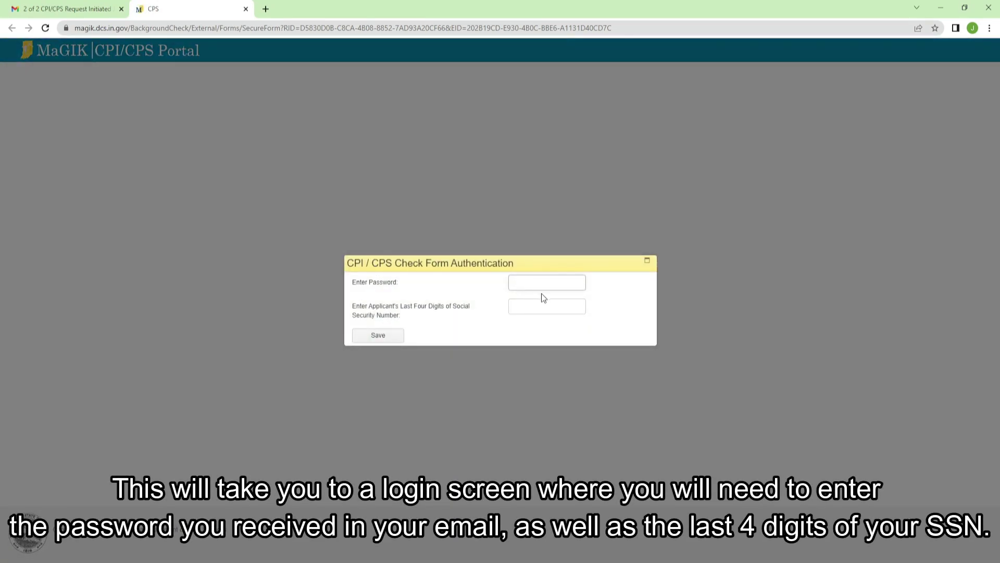
{"action": "key", "text": "ctrl+v"}
{"action": "type", "text": "124"}
{"action": "left_click", "coordinate": [384, 339]}
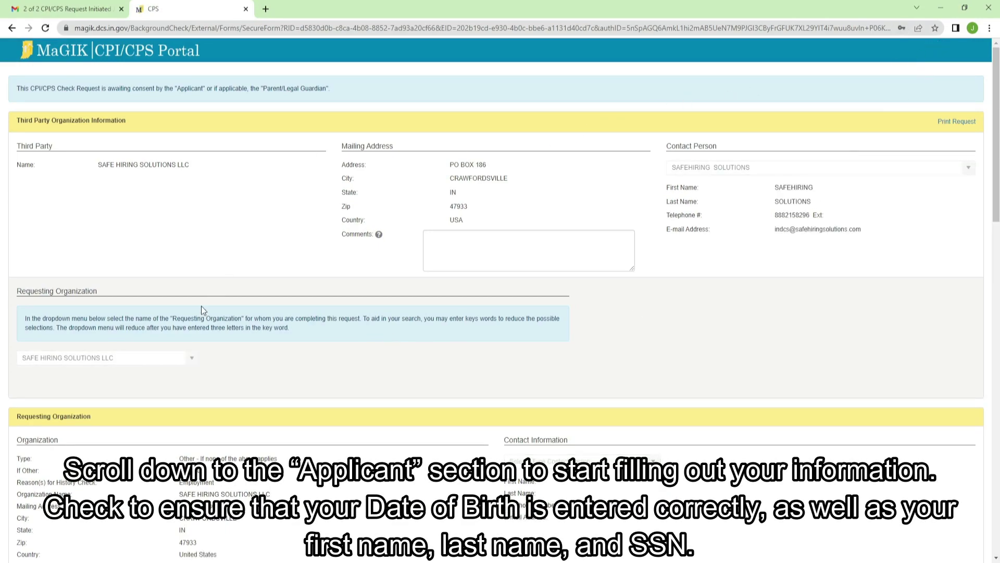
Step: Tick No Middle Name, answer No to gender identity change, and tick White for race
{"action": "scroll", "coordinate": [202, 308], "scroll_direction": "down", "scroll_amount": 6}
{"action": "scroll", "coordinate": [201, 305], "scroll_direction": "down", "scroll_amount": 2}
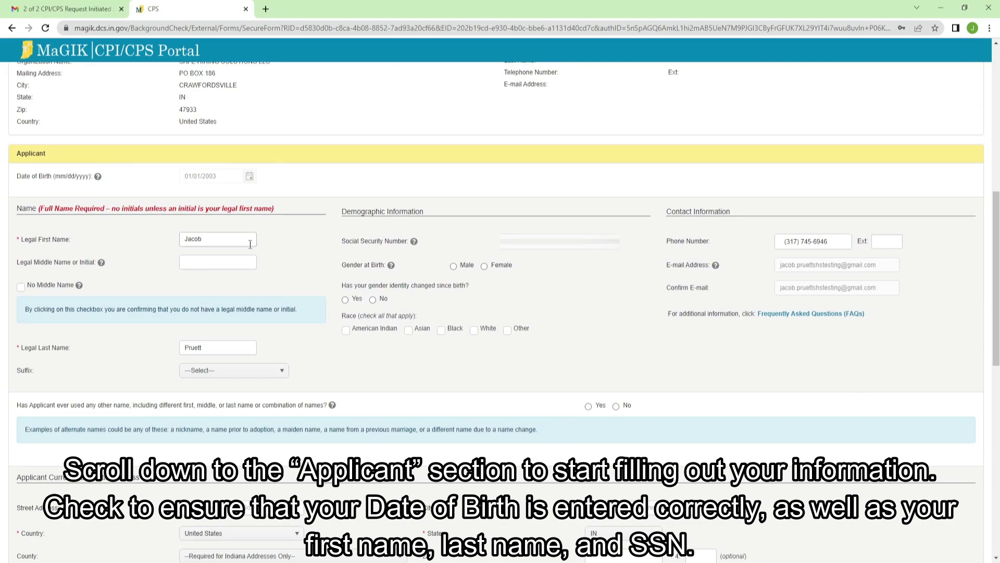
{"action": "left_click", "coordinate": [21, 287]}
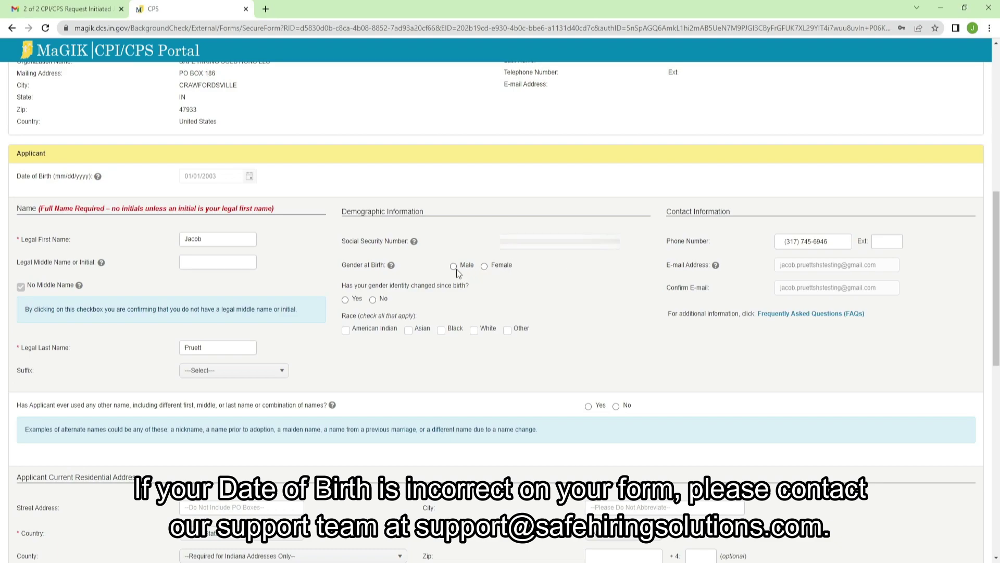
{"action": "left_click", "coordinate": [373, 300]}
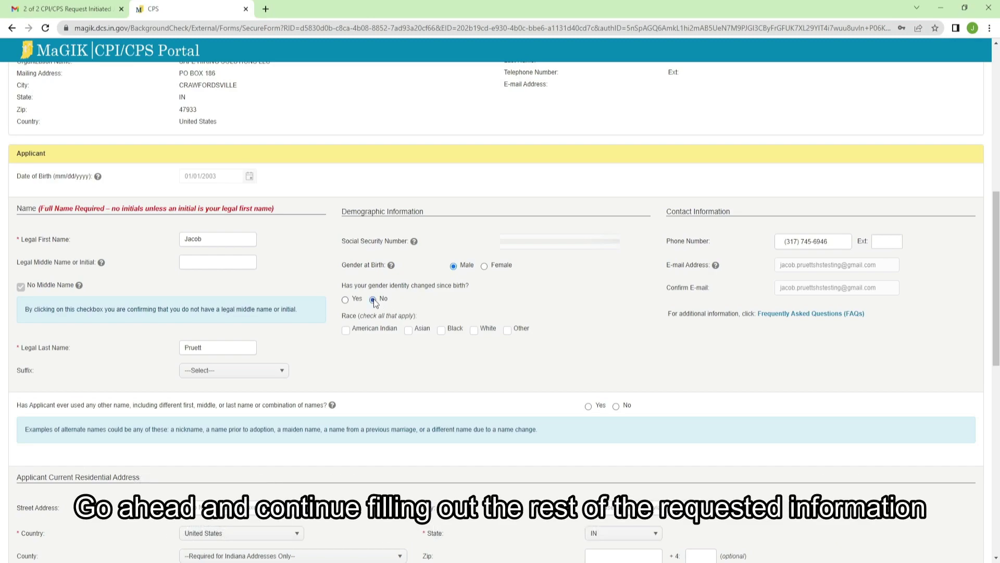
{"action": "left_click", "coordinate": [480, 335]}
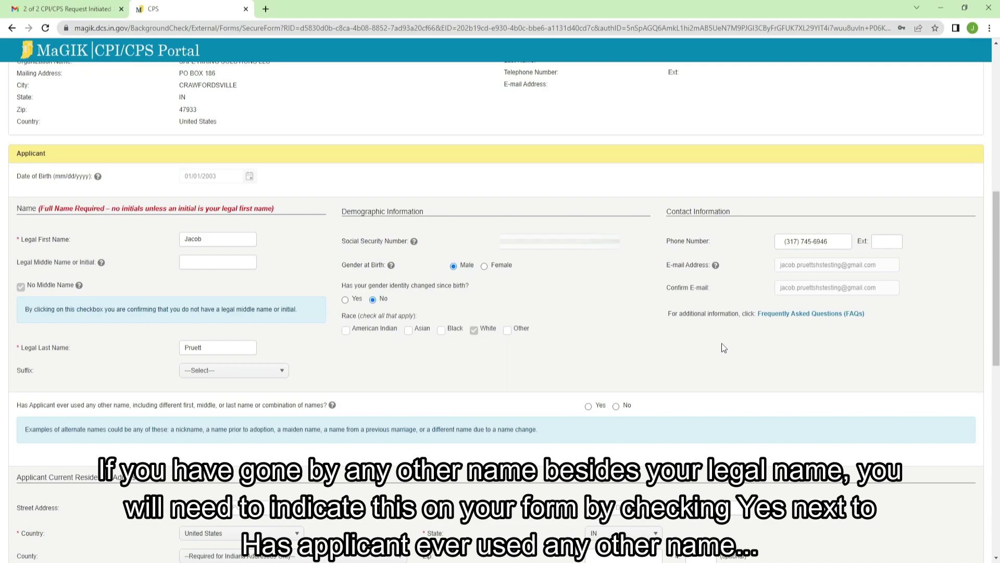
{"action": "scroll", "coordinate": [377, 344], "scroll_direction": "down", "scroll_amount": 1}
{"action": "scroll", "coordinate": [84, 345], "scroll_direction": "down", "scroll_amount": 1}
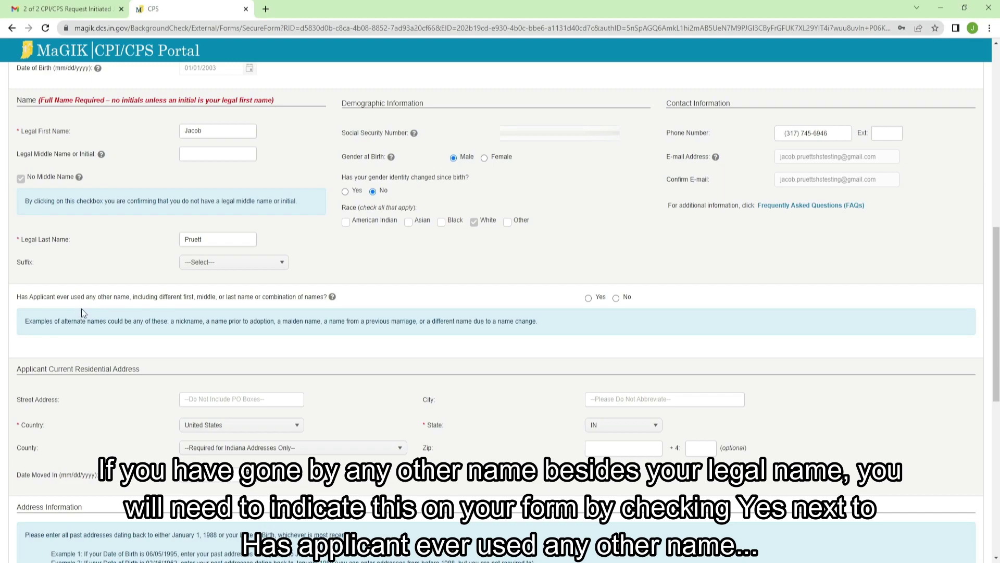
Step: Answer Yes to other names and save the applicant's alternate first and last name as an Alias
{"action": "left_click", "coordinate": [588, 298]}
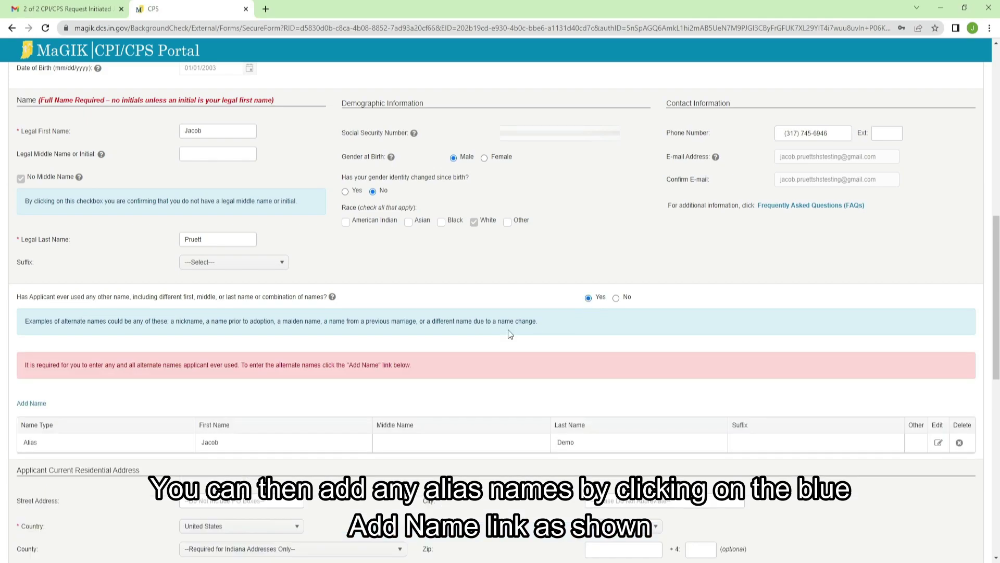
{"action": "left_click", "coordinate": [39, 403]}
{"action": "left_click", "coordinate": [491, 276]}
{"action": "type", "text": "Jacob"}
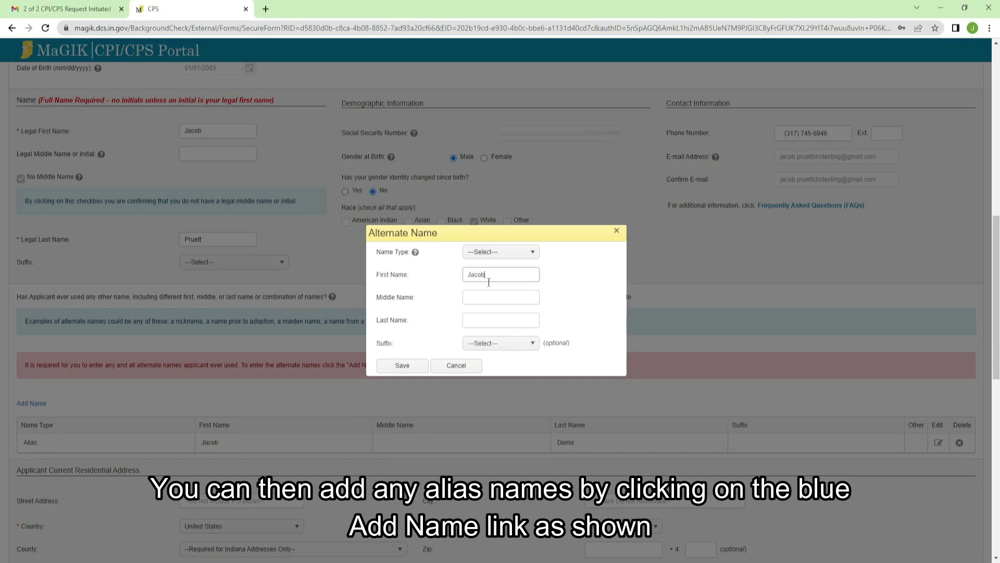
{"action": "left_click", "coordinate": [486, 320]}
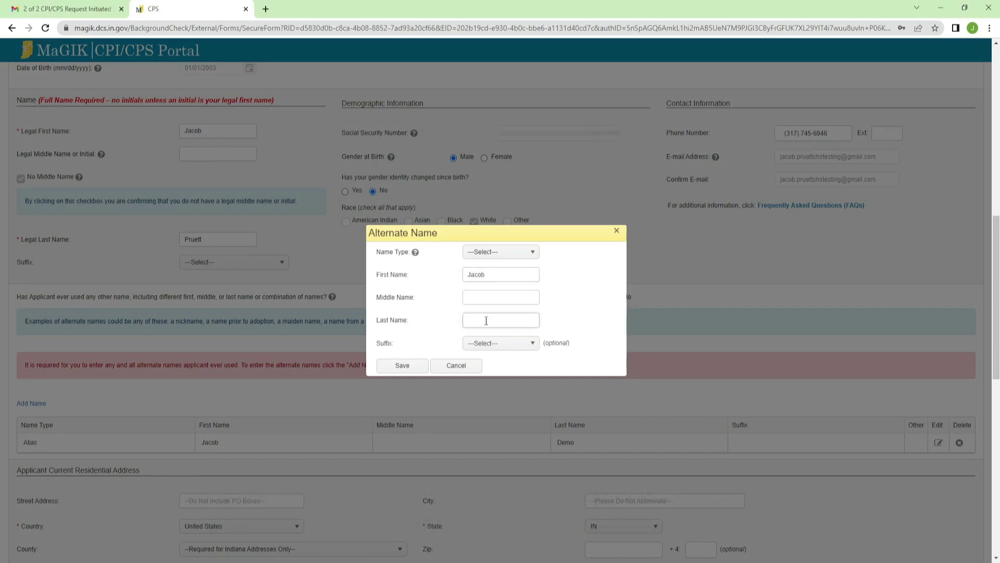
{"action": "type", "text": "Demo"}
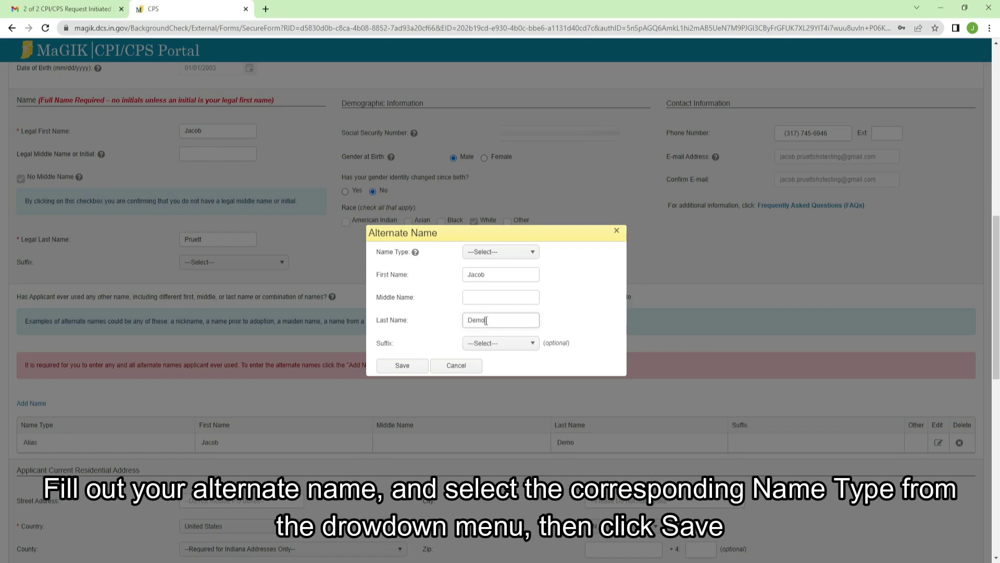
{"action": "left_click", "coordinate": [516, 254]}
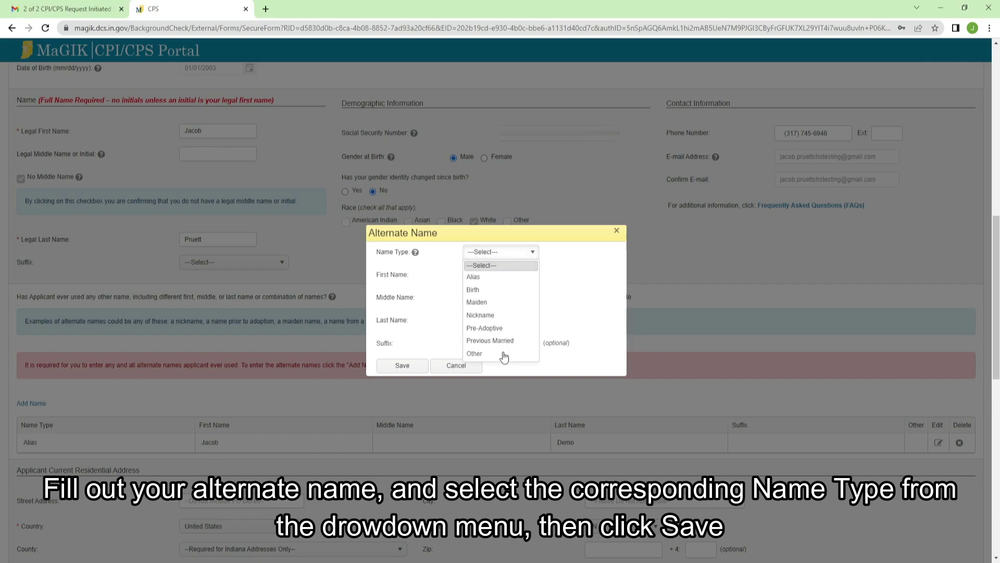
{"action": "left_click", "coordinate": [490, 277]}
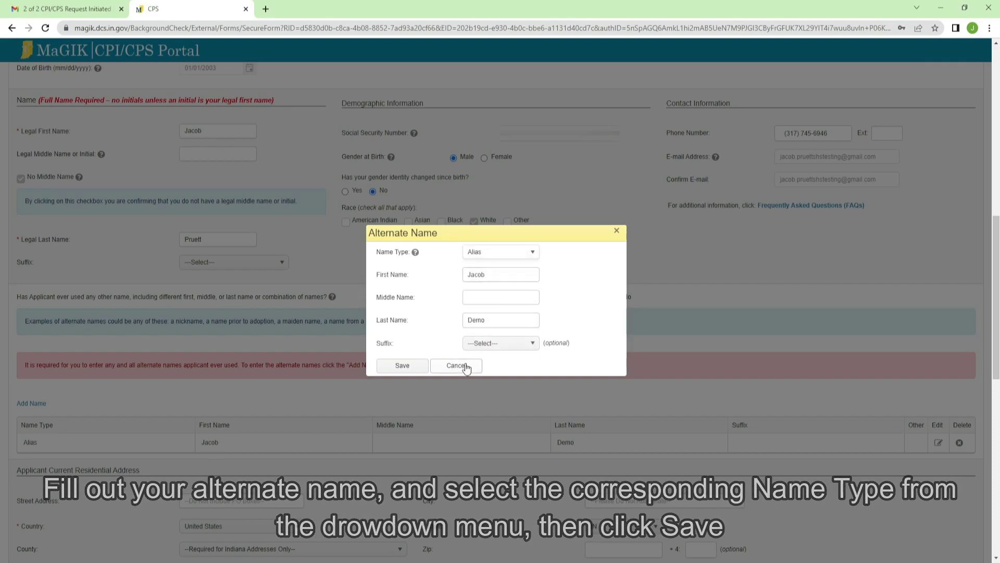
{"action": "left_click", "coordinate": [405, 370]}
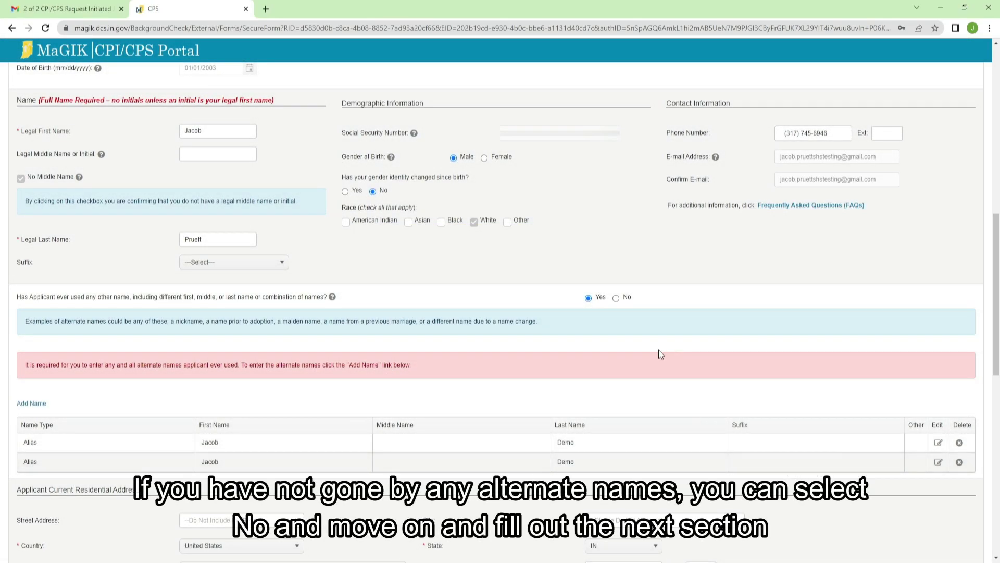
Step: Enter the current residence's street address, city Crawfordsville, and county Montgomery
{"action": "left_click", "coordinate": [617, 298]}
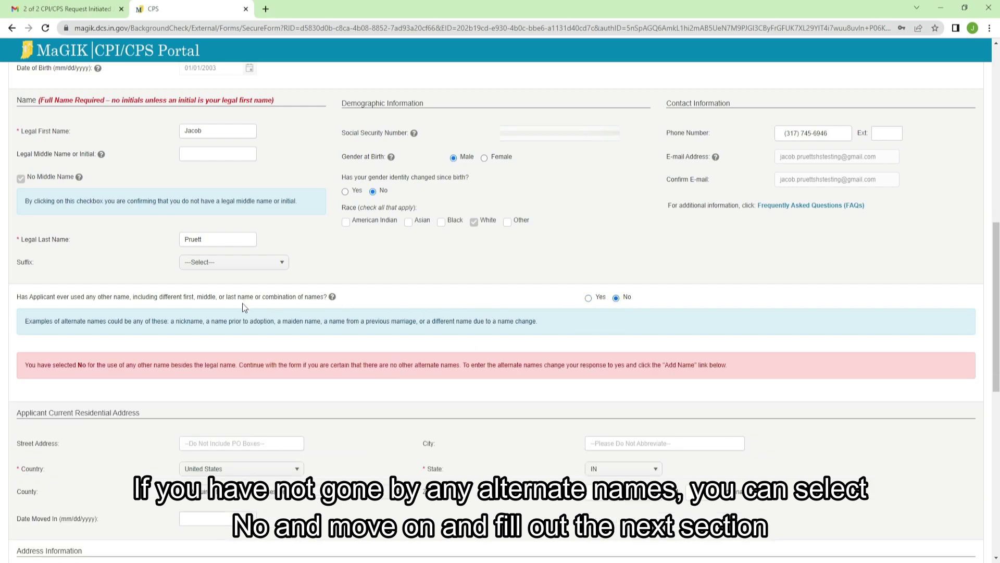
{"action": "scroll", "coordinate": [242, 303], "scroll_direction": "down", "scroll_amount": 3}
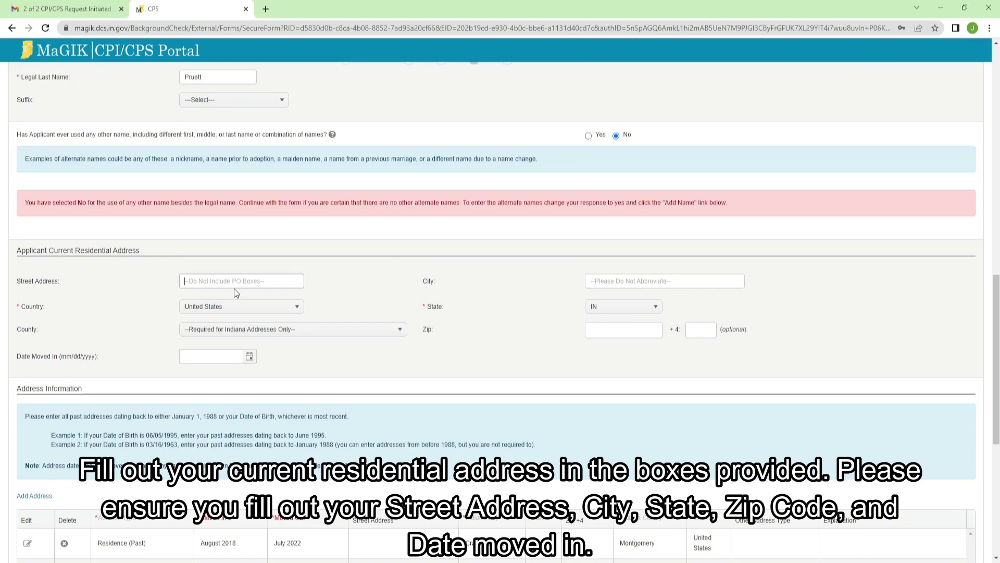
{"action": "left_click", "coordinate": [616, 280]}
{"action": "type", "text": "Crawfordsville"}
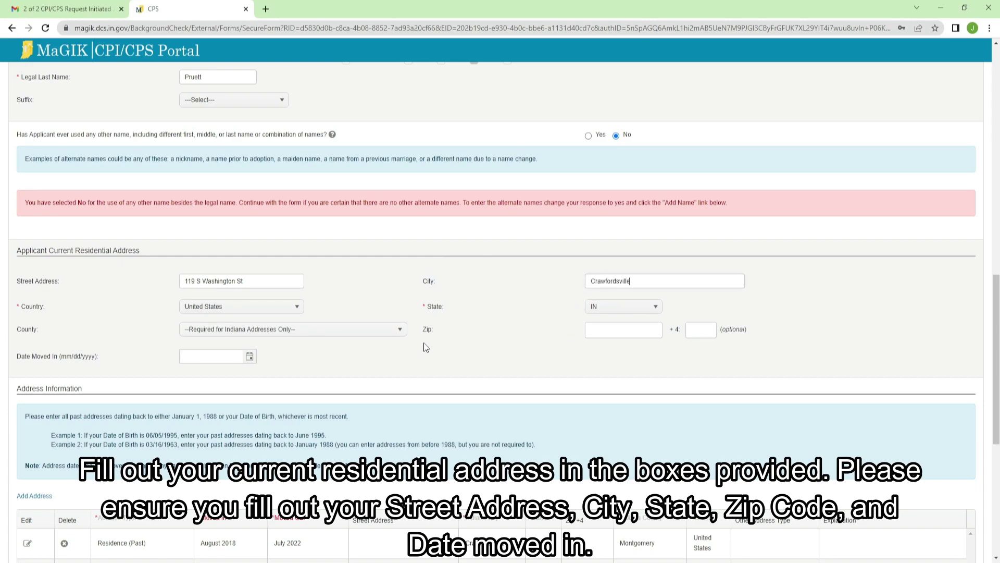
{"action": "left_click", "coordinate": [286, 331]}
{"action": "scroll", "coordinate": [308, 362], "scroll_direction": "down", "scroll_amount": 5}
{"action": "scroll", "coordinate": [297, 401], "scroll_direction": "down", "scroll_amount": 8}
{"action": "scroll", "coordinate": [295, 401], "scroll_direction": "down", "scroll_amount": 3}
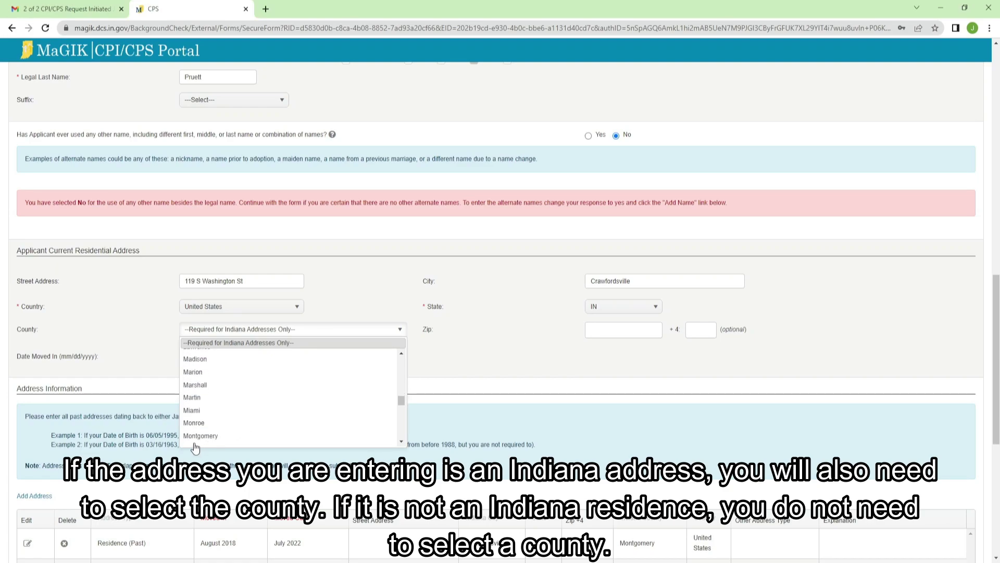
{"action": "left_click", "coordinate": [195, 436]}
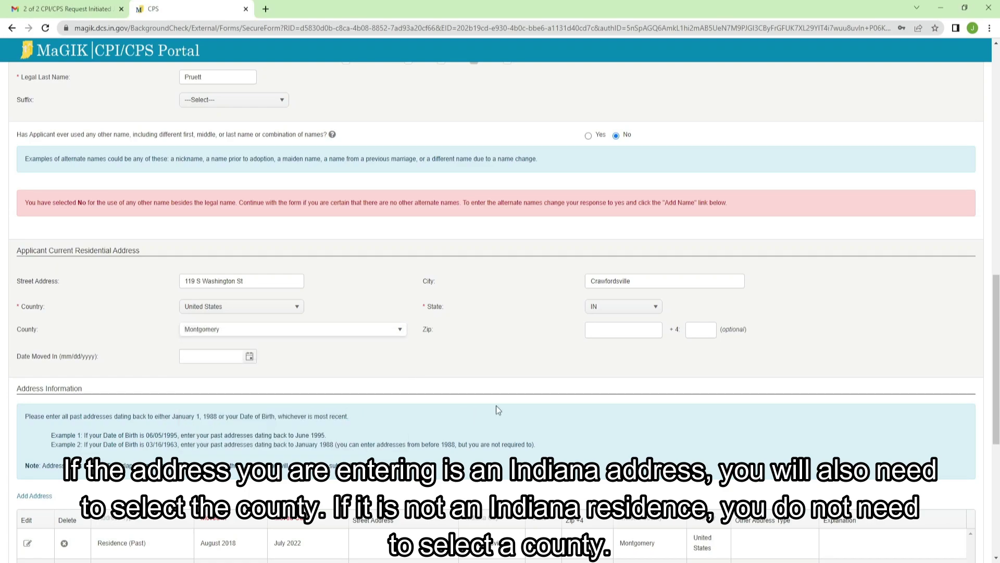
Step: Enter the residence zip code and set Date Moved In to 07/07/2022
{"action": "left_click", "coordinate": [608, 333]}
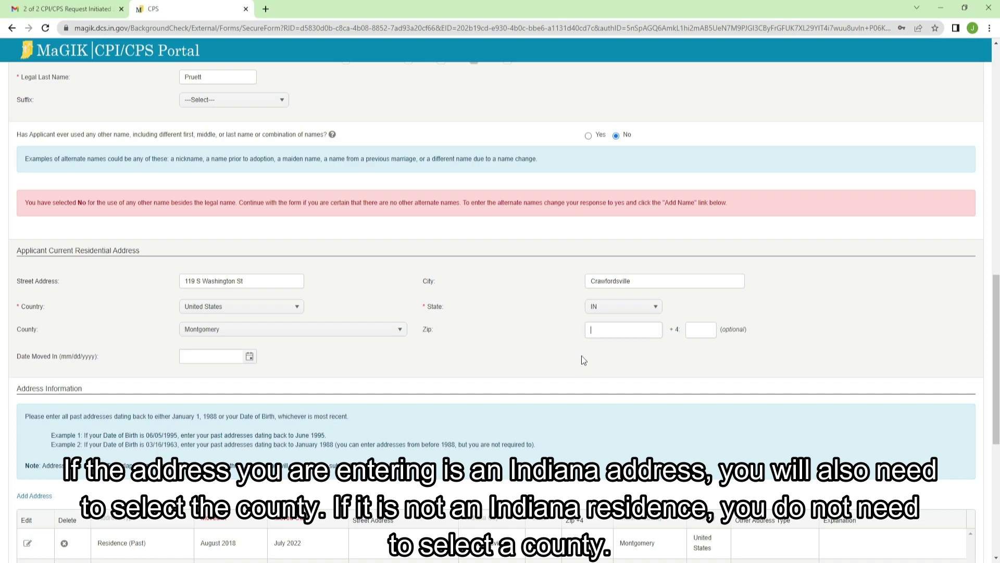
{"action": "type", "text": "47933"}
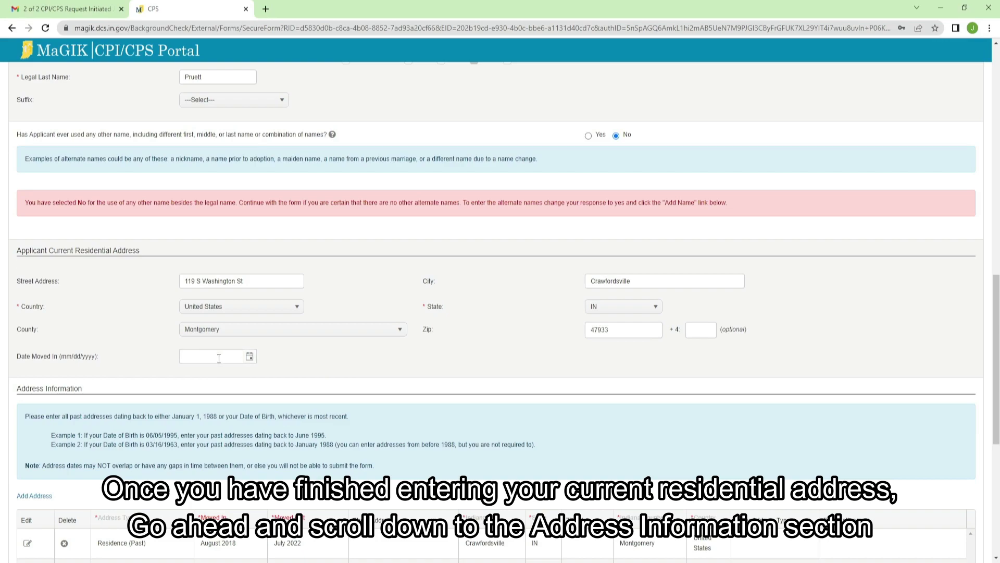
{"action": "left_click", "coordinate": [249, 356]}
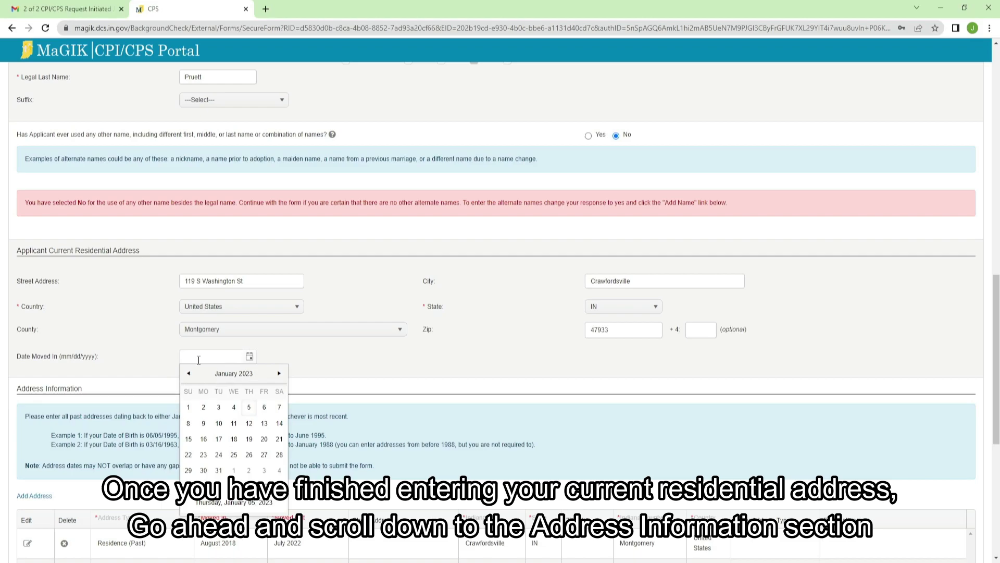
{"action": "type", "text": "07/07/2022"}
{"action": "left_click", "coordinate": [348, 342]}
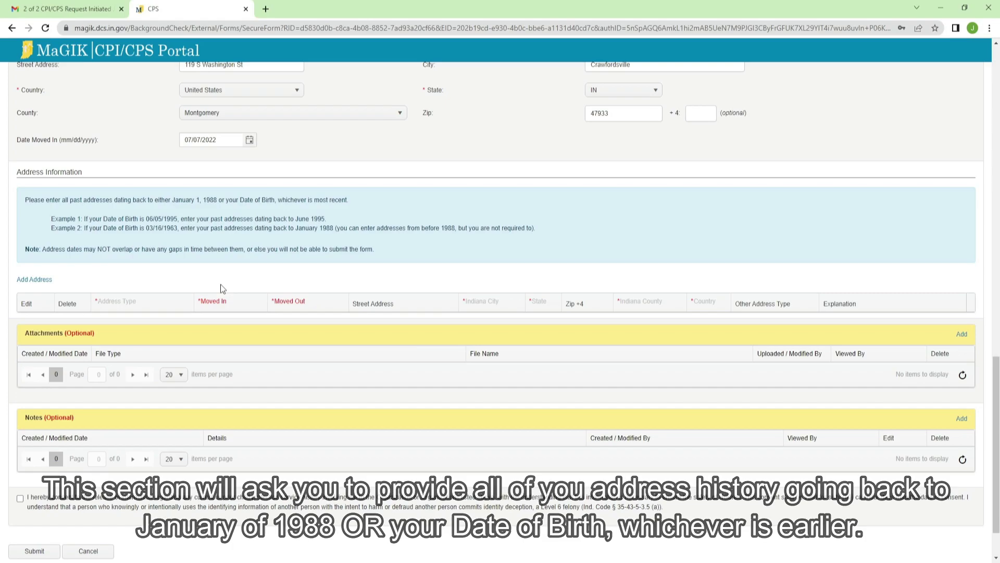
Step: Start a Residence (Past) address with city Crawfordsville and county Montgomery
{"action": "left_click", "coordinate": [48, 282]}
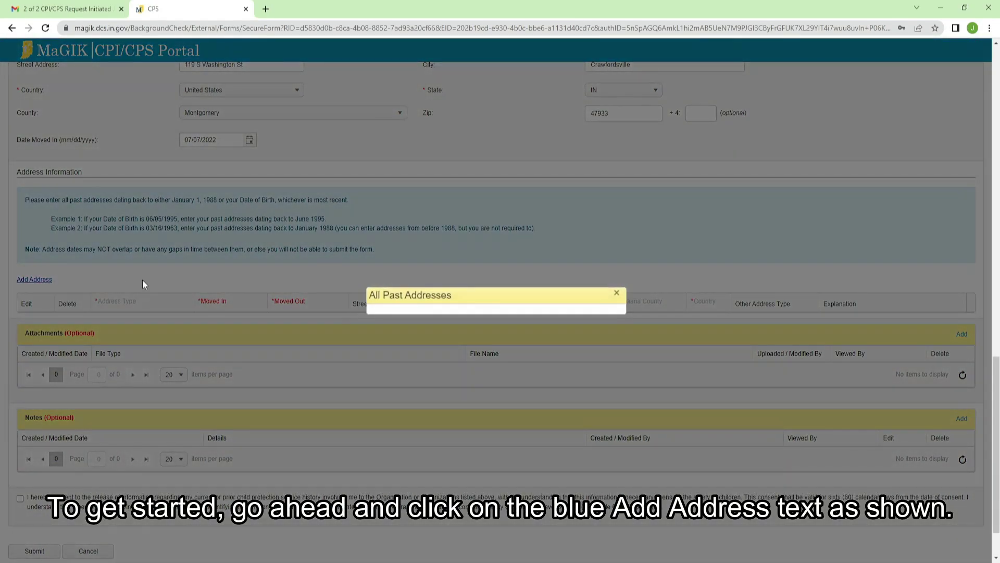
{"action": "left_click", "coordinate": [495, 190]}
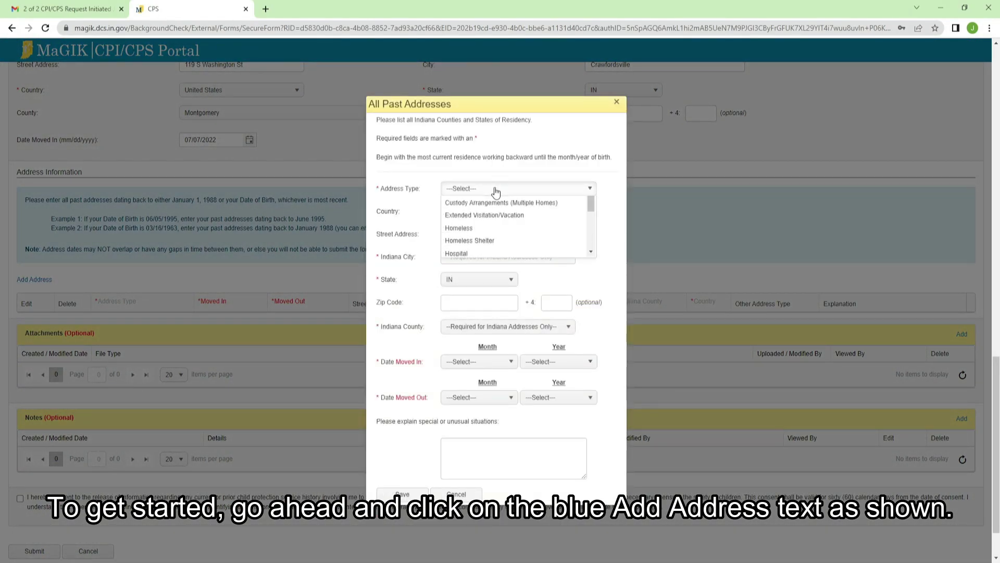
{"action": "left_click_drag", "start_coordinate": [590, 226], "coordinate": [580, 264]}
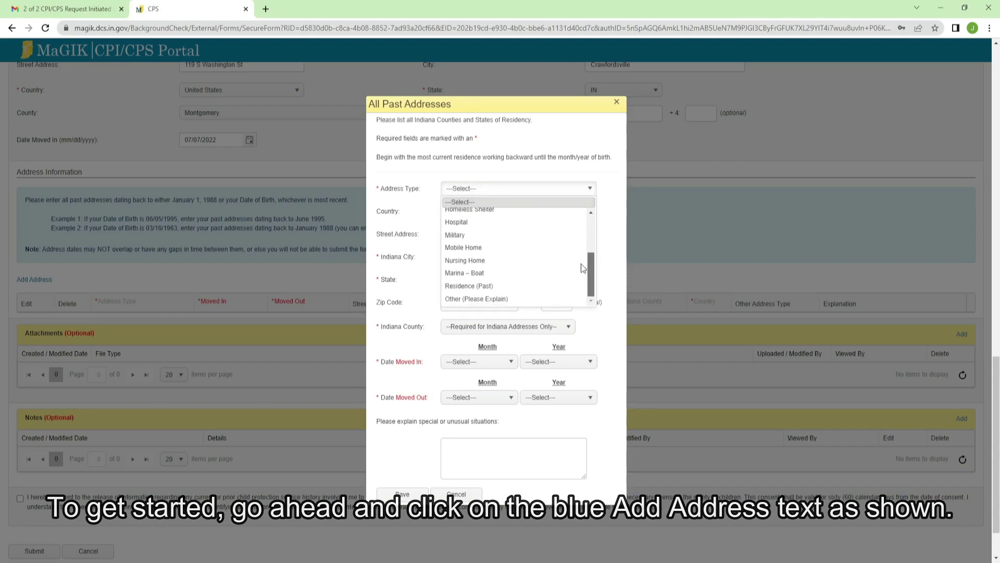
{"action": "left_click", "coordinate": [480, 287]}
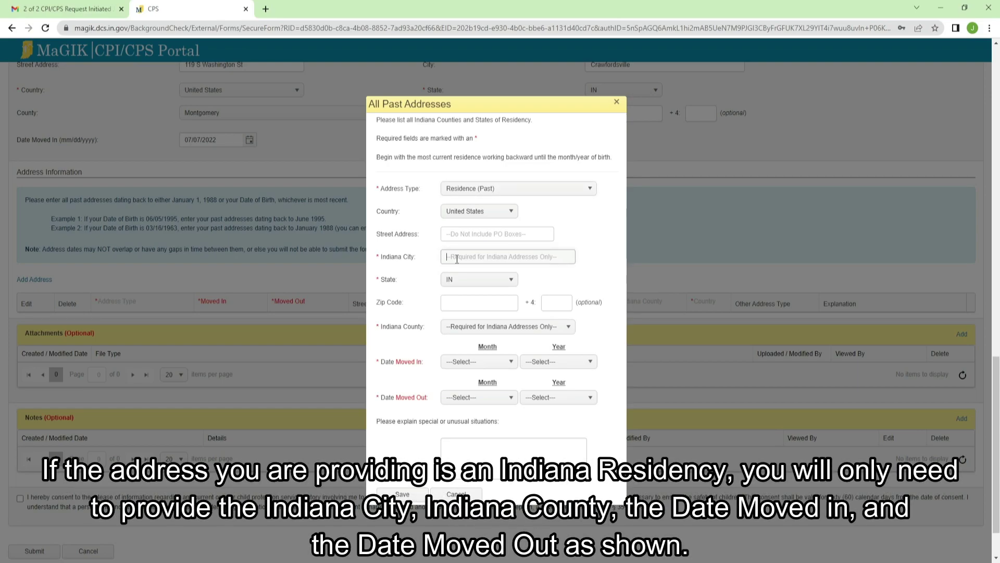
{"action": "left_click", "coordinate": [458, 254]}
{"action": "type", "text": "Crawfordsville"}
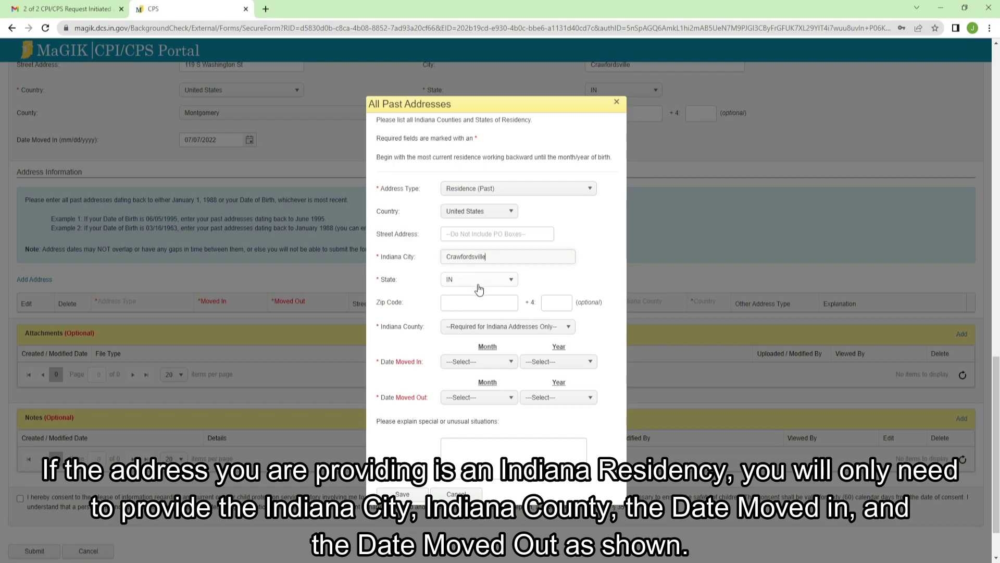
{"action": "left_click", "coordinate": [482, 329]}
{"action": "scroll", "coordinate": [570, 365], "scroll_direction": "down", "scroll_amount": 1}
{"action": "left_click_drag", "start_coordinate": [567, 362], "coordinate": [565, 398]}
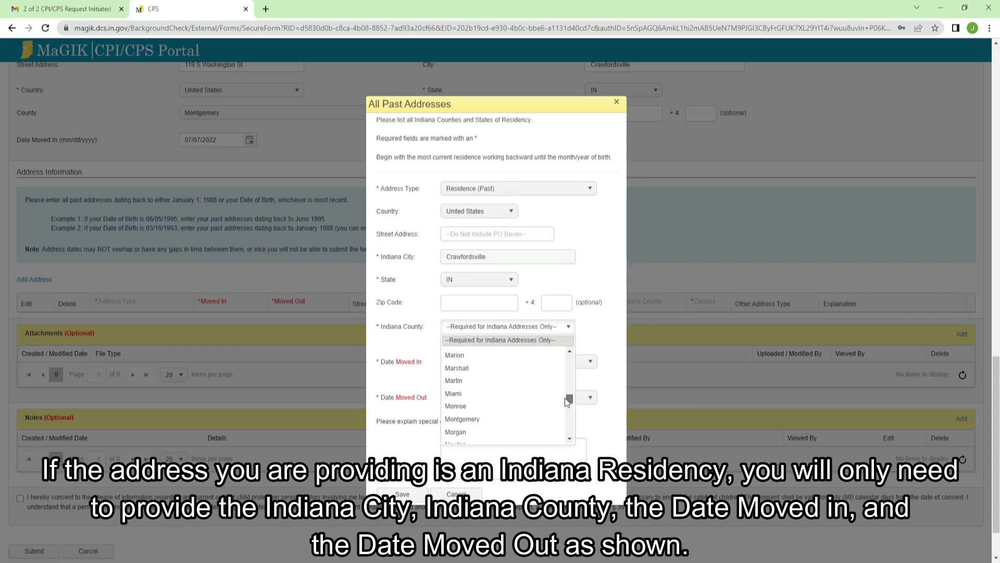
{"action": "left_click", "coordinate": [463, 420]}
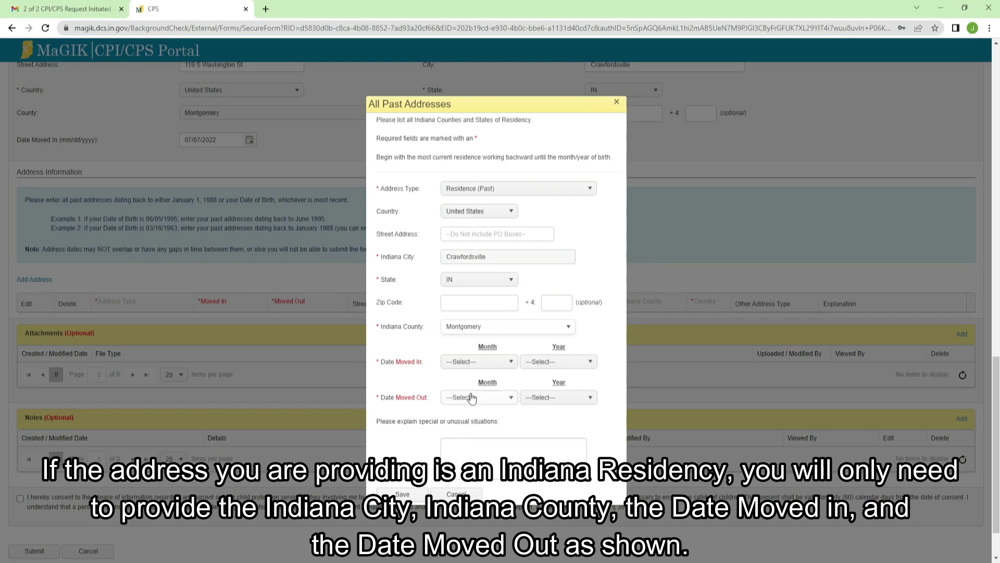
Step: Set moved in August 2018 and moved out July 2022, then save the past address
{"action": "left_click", "coordinate": [485, 363]}
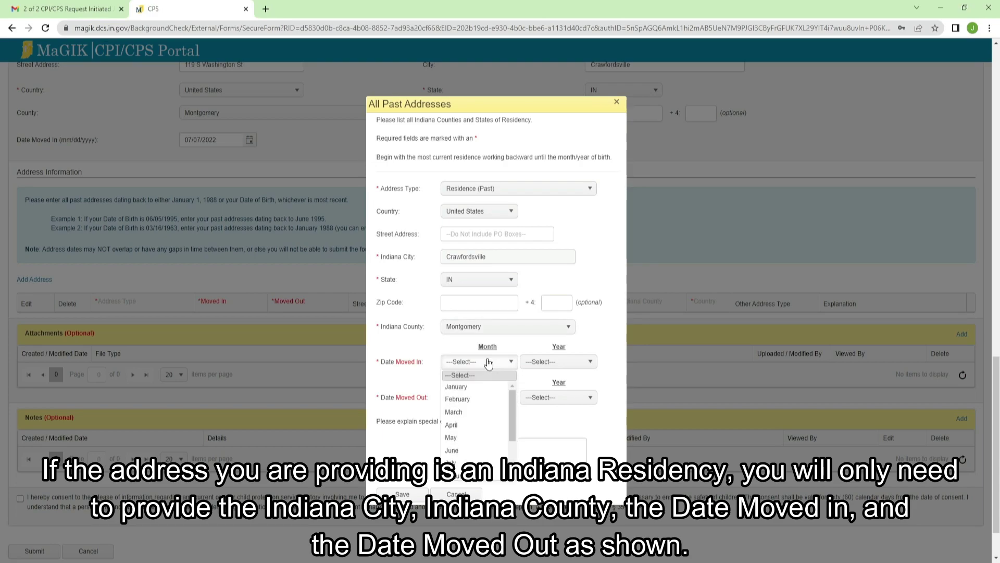
{"action": "left_click", "coordinate": [458, 475]}
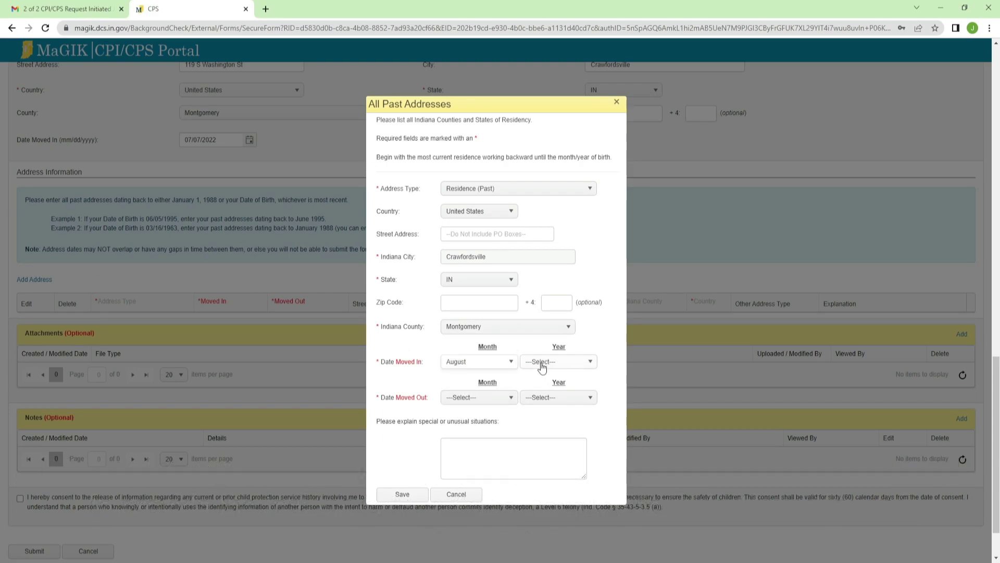
{"action": "left_click", "coordinate": [544, 361]}
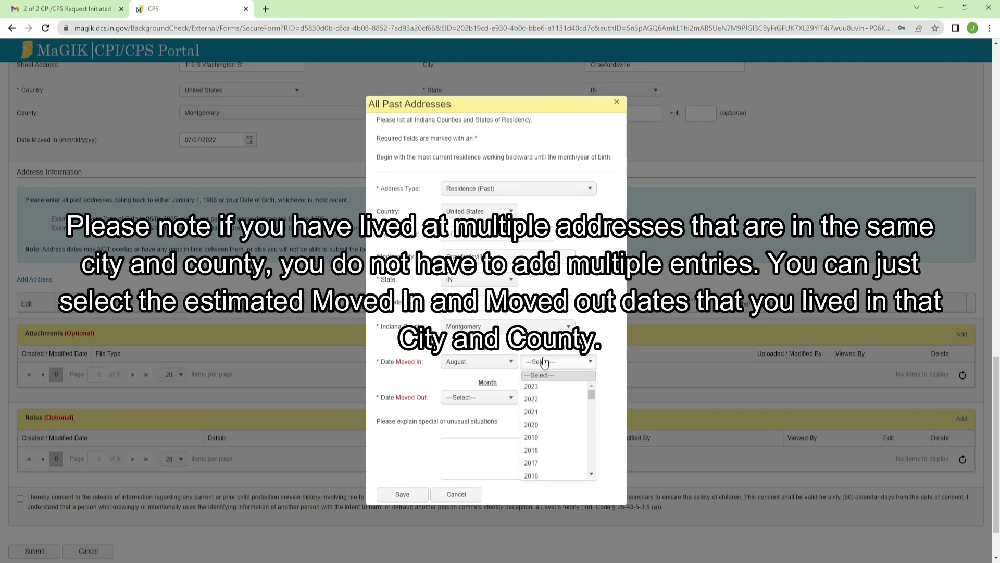
{"action": "left_click", "coordinate": [538, 451]}
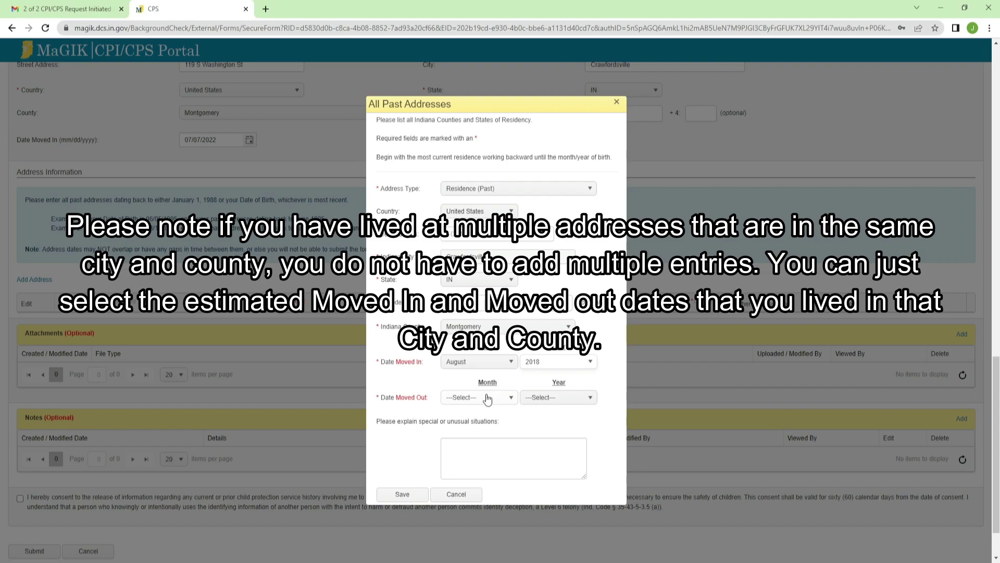
{"action": "left_click", "coordinate": [487, 398]}
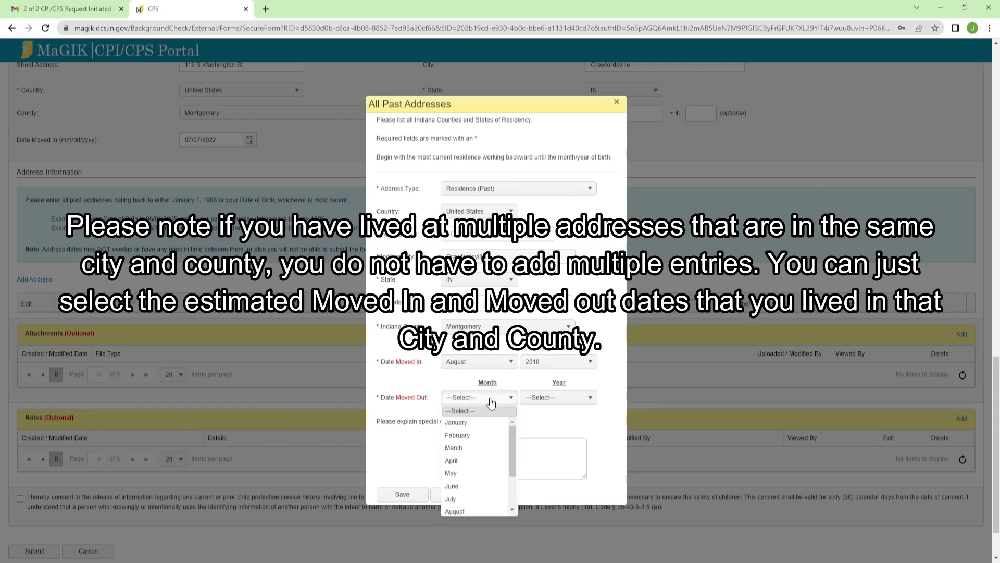
{"action": "left_click", "coordinate": [453, 499]}
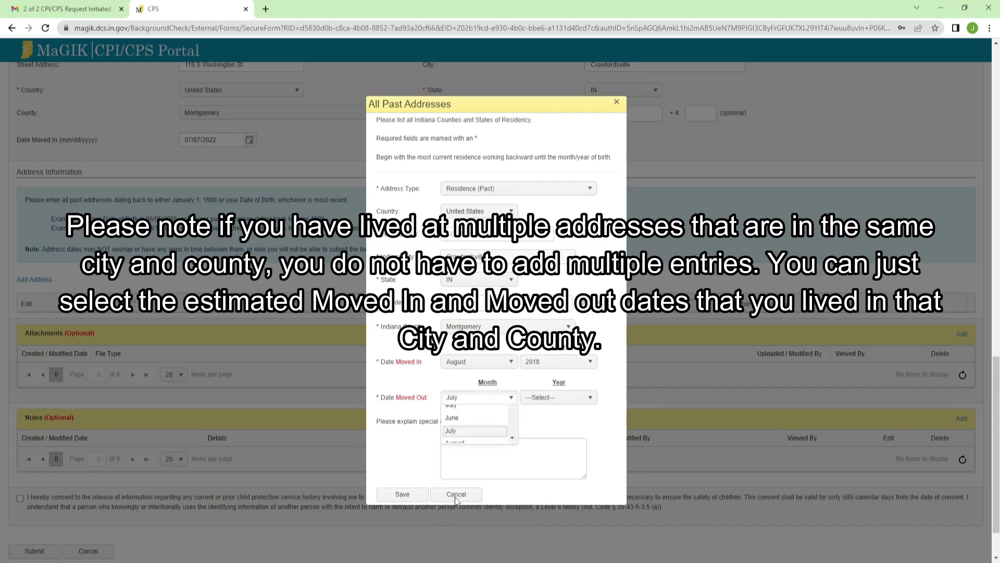
{"action": "left_click", "coordinate": [542, 404]}
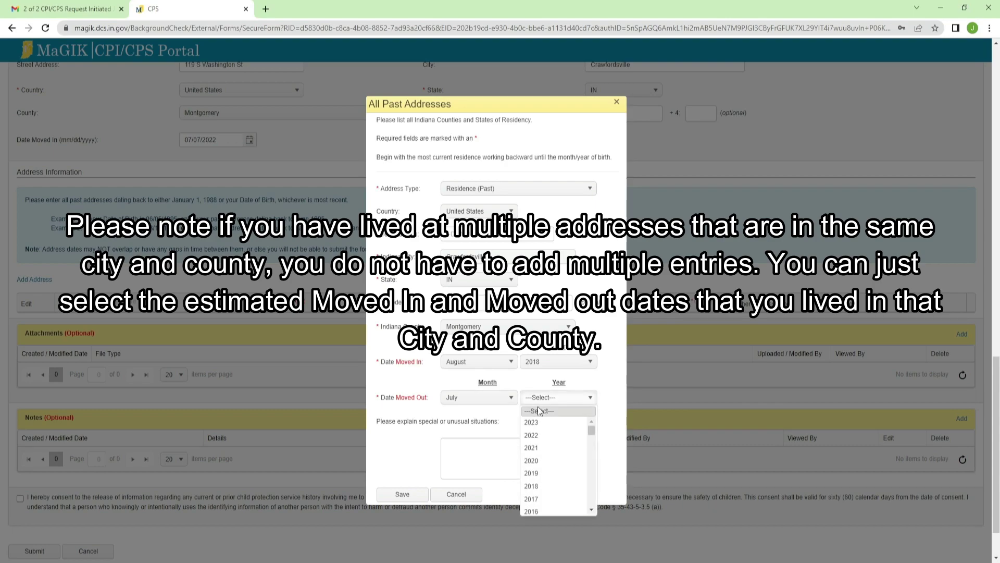
{"action": "left_click", "coordinate": [534, 436]}
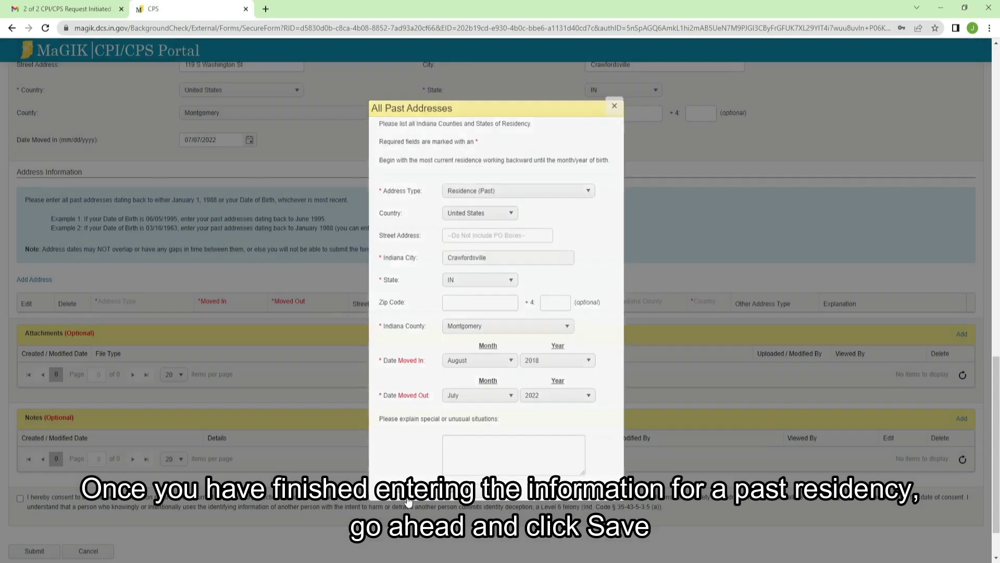
{"action": "left_click", "coordinate": [408, 501]}
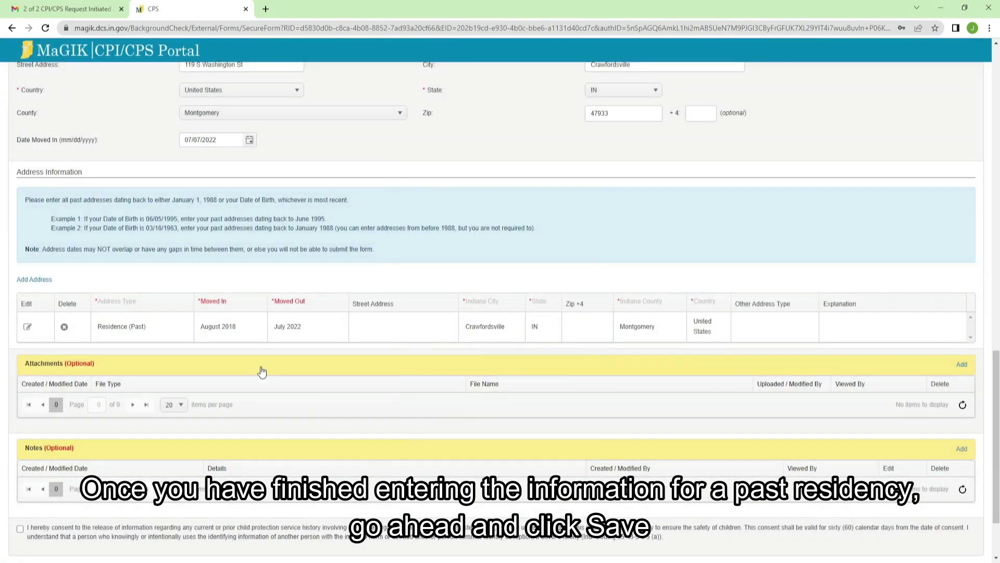
Step: Start a new Residence (Past) address with state AL
{"action": "left_click", "coordinate": [34, 280]}
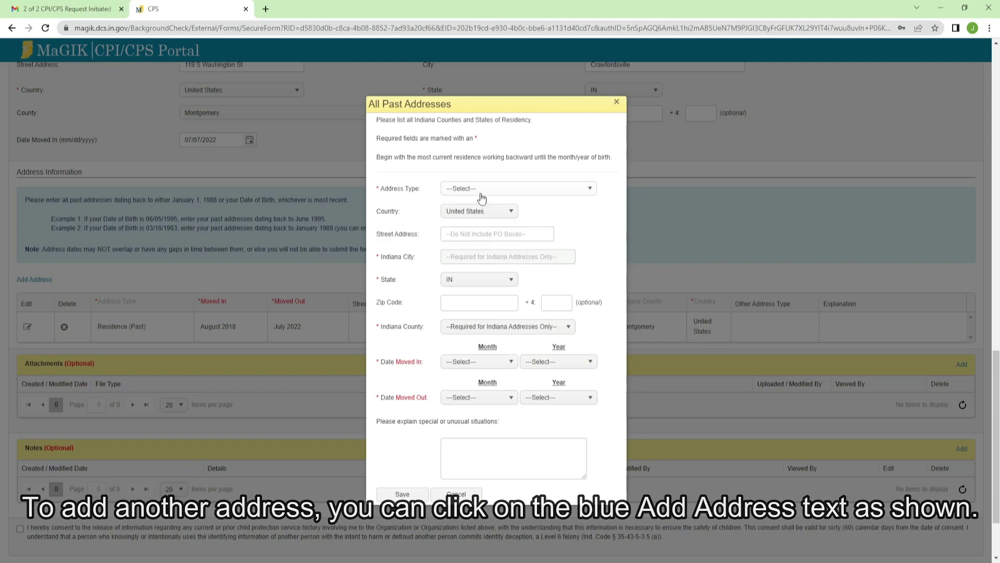
{"action": "left_click", "coordinate": [588, 189]}
{"action": "left_click_drag", "start_coordinate": [592, 232], "coordinate": [592, 281]}
{"action": "left_click", "coordinate": [466, 287]}
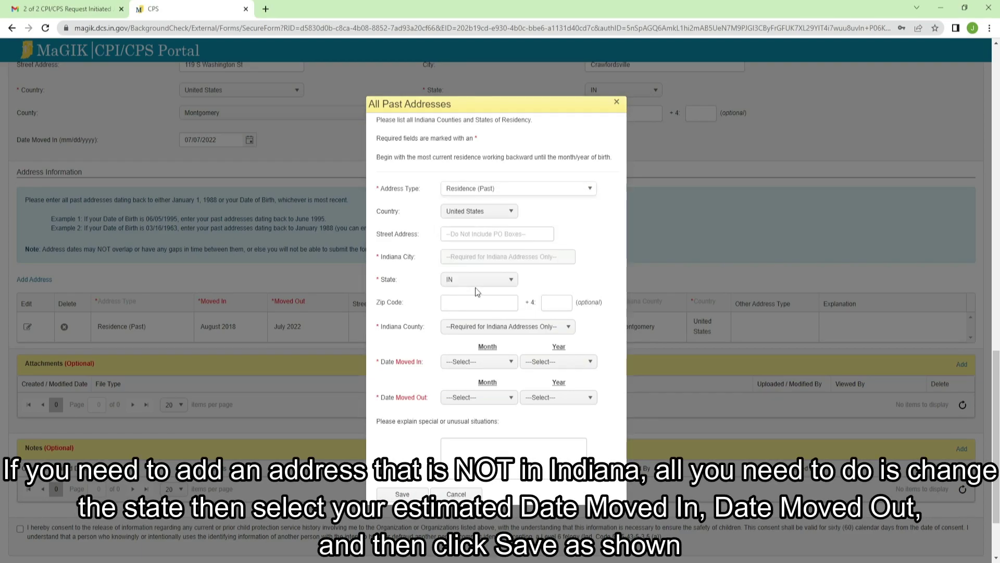
{"action": "left_click", "coordinate": [482, 280]}
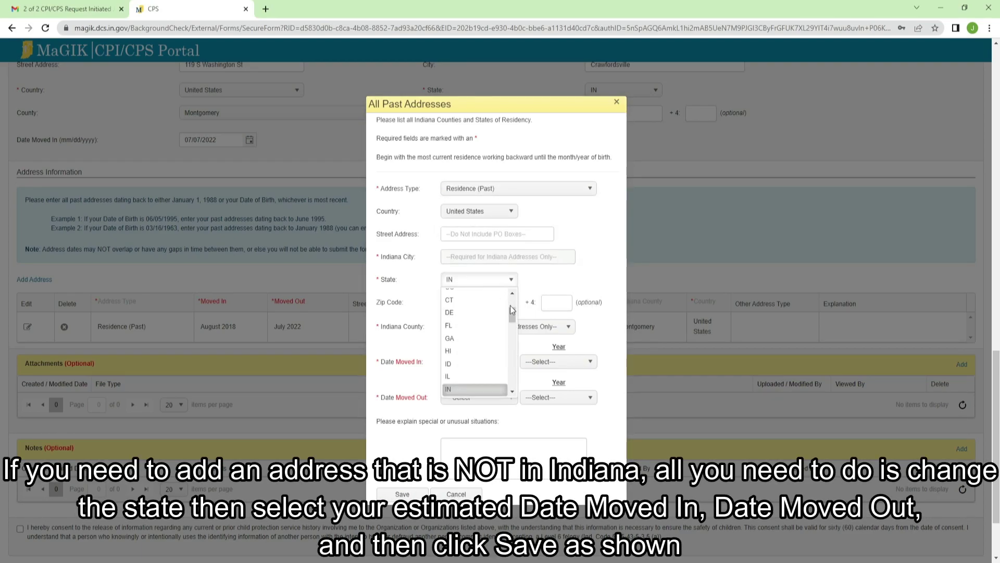
{"action": "left_click", "coordinate": [449, 294]}
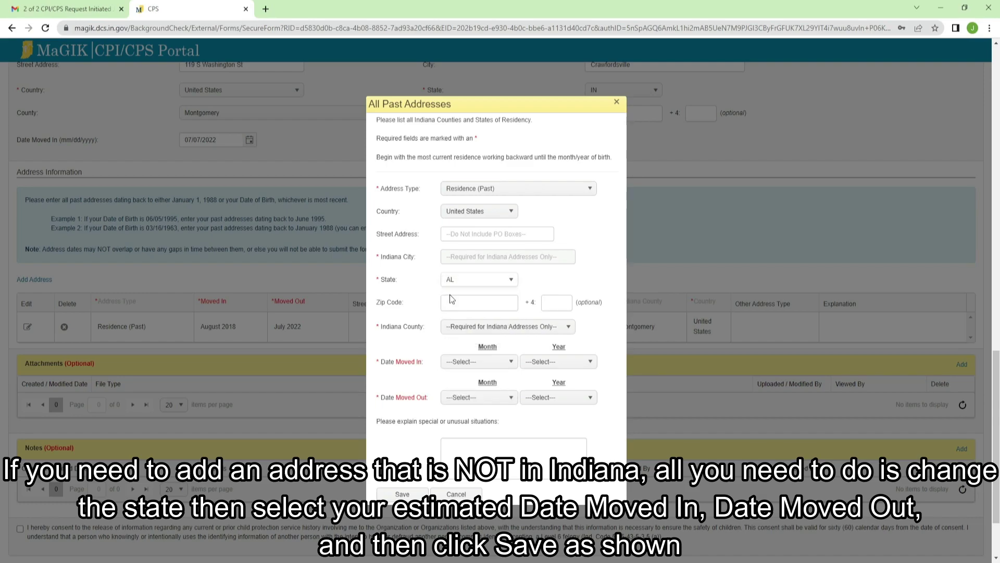
Step: Set moved in May 2005 and moved out August 2018, then save the AL address
{"action": "left_click", "coordinate": [472, 361]}
{"action": "left_click", "coordinate": [461, 438]}
{"action": "left_click", "coordinate": [560, 361]}
{"action": "scroll", "coordinate": [535, 462], "scroll_direction": "down", "scroll_amount": 3}
{"action": "left_click", "coordinate": [535, 456]}
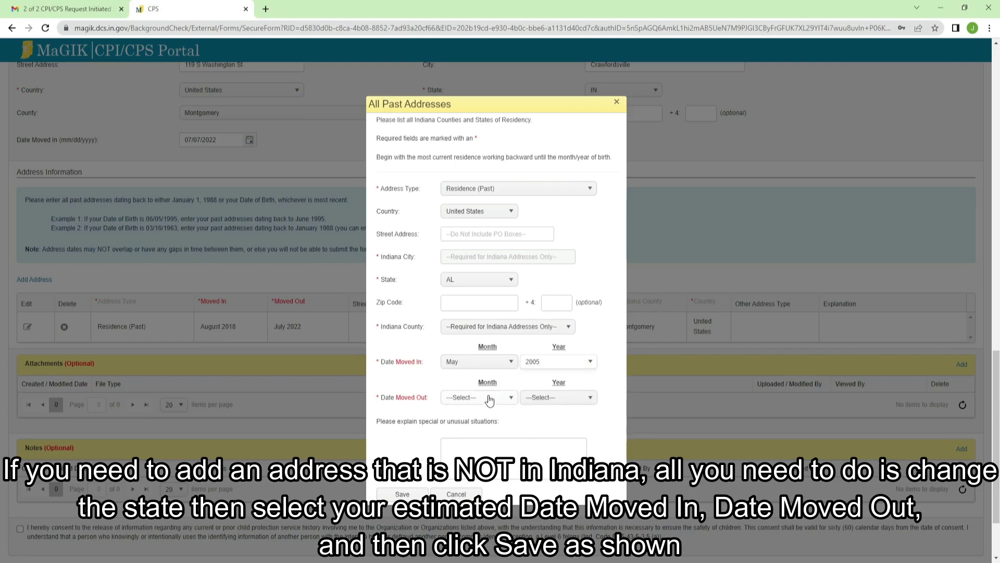
{"action": "left_click", "coordinate": [490, 400]}
{"action": "left_click", "coordinate": [480, 479]}
{"action": "left_click", "coordinate": [555, 397]}
{"action": "left_click", "coordinate": [541, 486]}
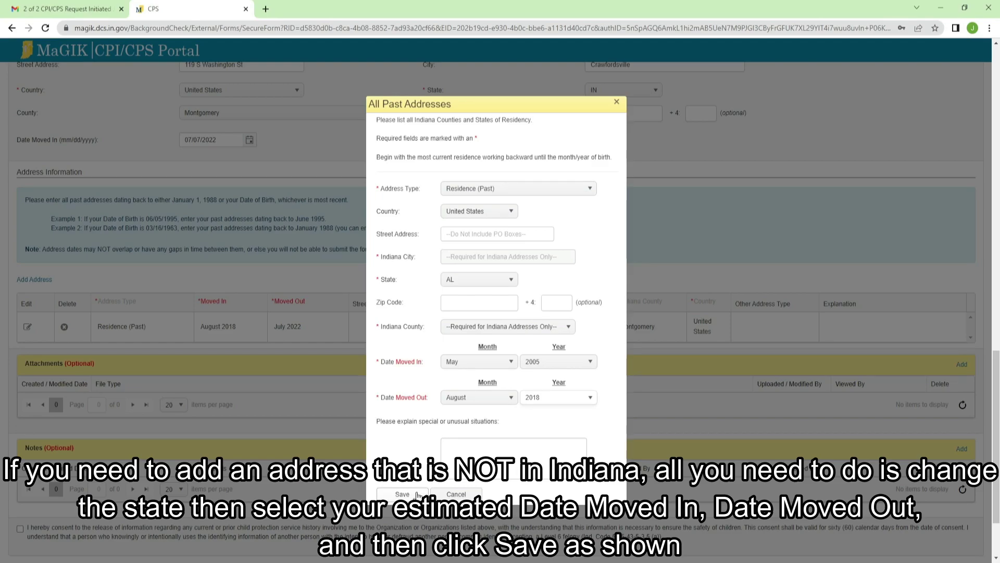
{"action": "left_click", "coordinate": [417, 495]}
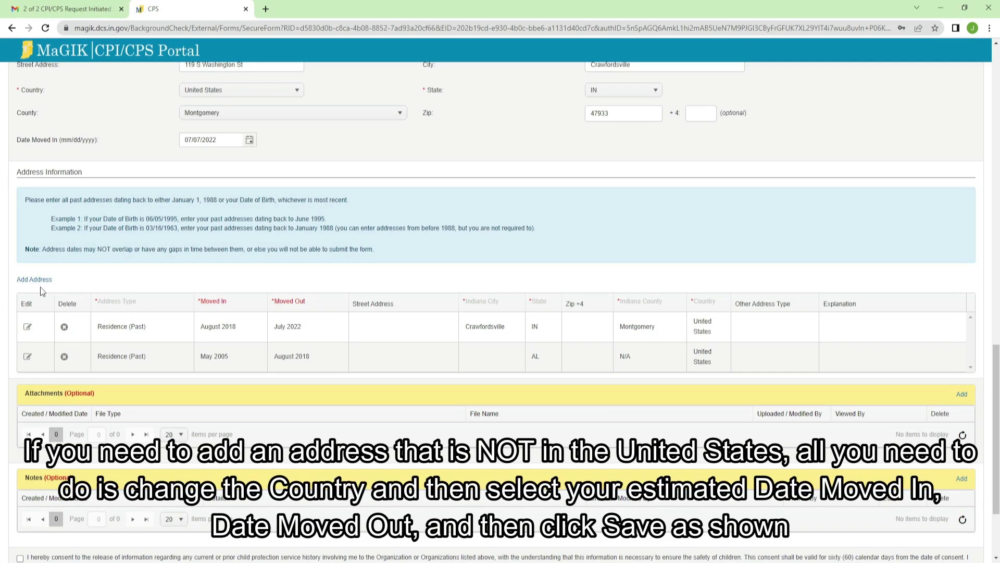
Step: Start another Residence (Past) address with country United Kingdom
{"action": "left_click", "coordinate": [26, 281]}
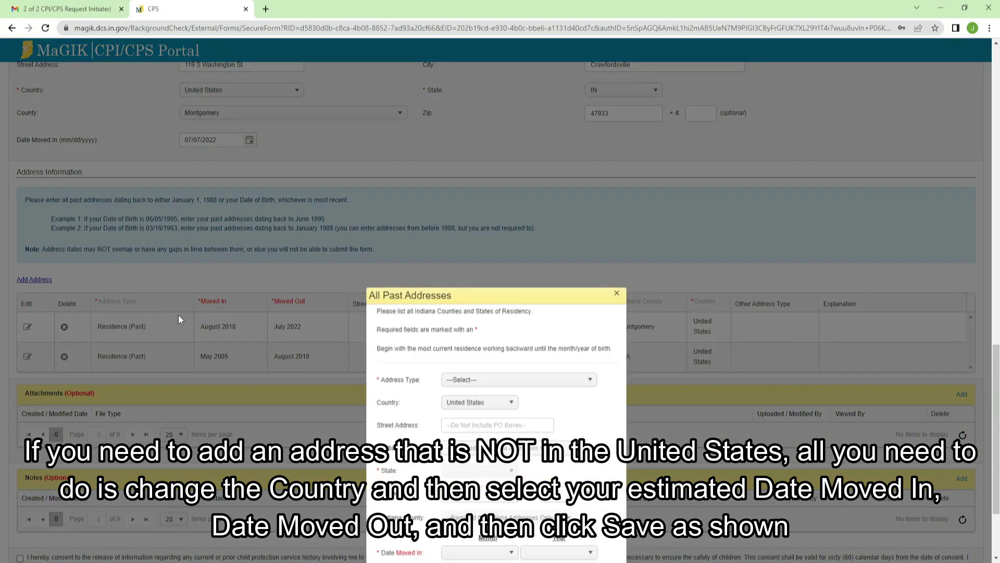
{"action": "left_click", "coordinate": [589, 189]}
{"action": "left_click_drag", "start_coordinate": [590, 234], "coordinate": [480, 284]}
{"action": "left_click", "coordinate": [480, 285]}
{"action": "left_click", "coordinate": [481, 212]}
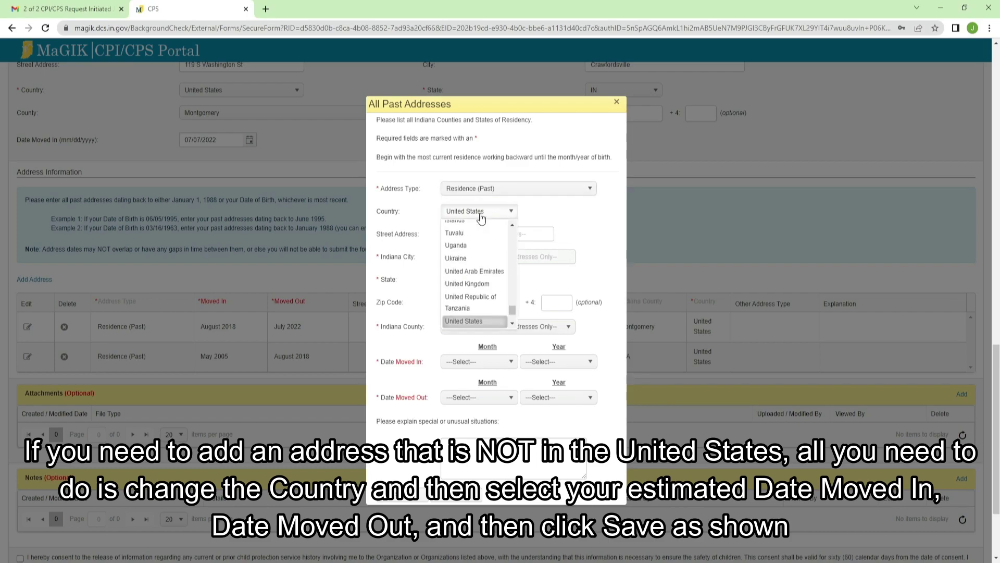
{"action": "left_click", "coordinate": [467, 284]}
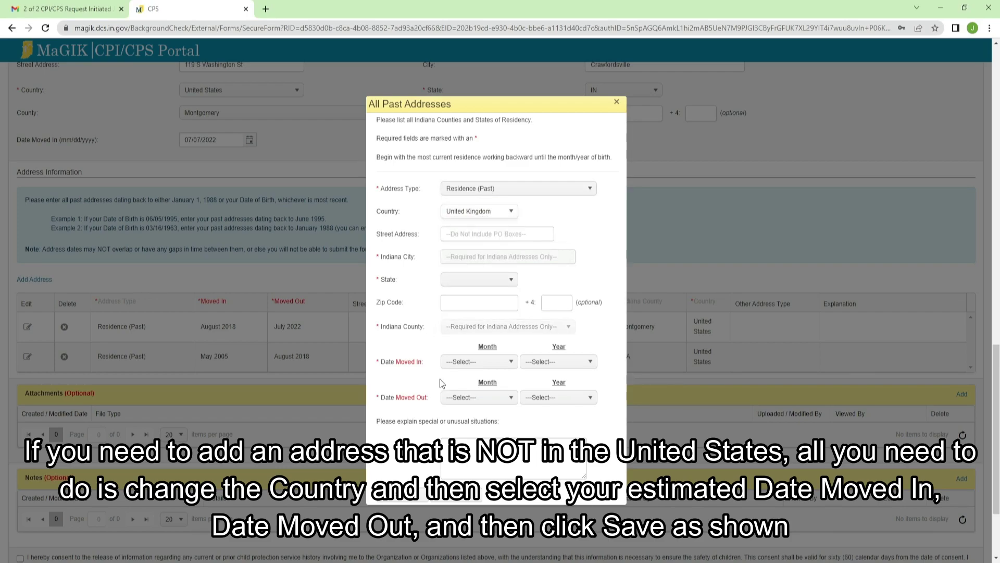
Step: Set moved in January 2003 and moved out May 2005, then save the UK address
{"action": "left_click", "coordinate": [474, 365]}
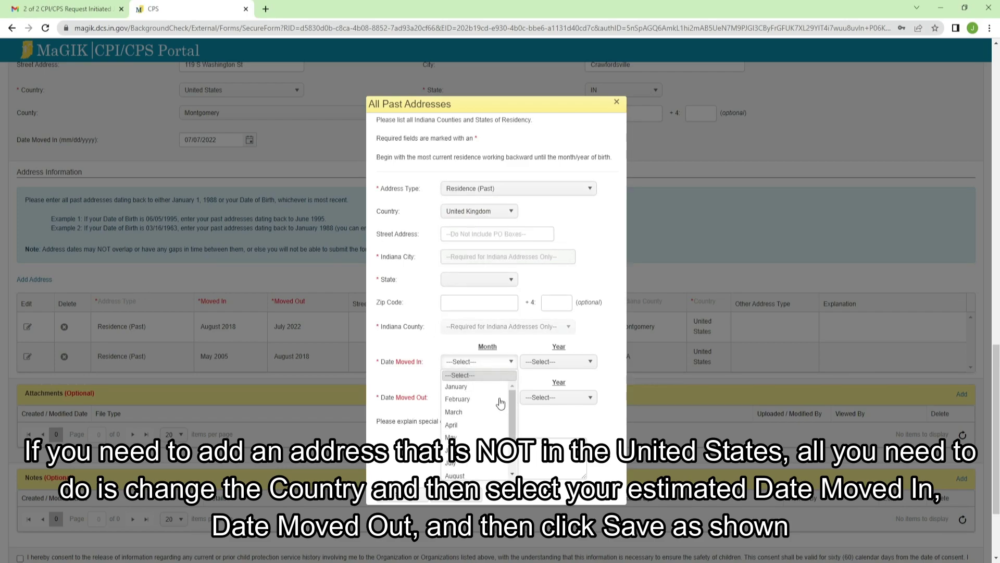
{"action": "left_click", "coordinate": [483, 388]}
{"action": "left_click", "coordinate": [557, 361]}
{"action": "scroll", "coordinate": [539, 428], "scroll_direction": "down", "scroll_amount": 5}
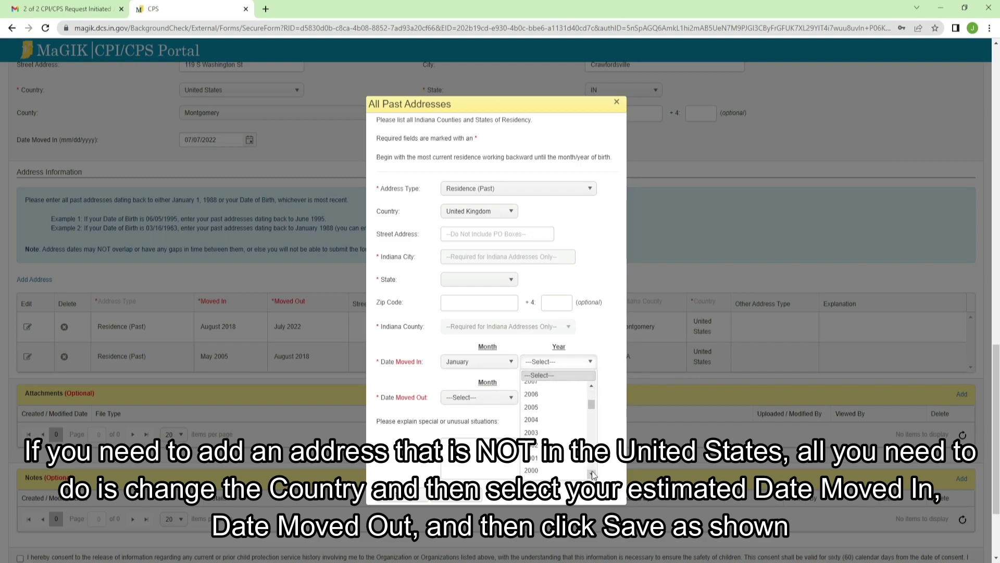
{"action": "left_click", "coordinate": [540, 426]}
{"action": "left_click", "coordinate": [467, 399]}
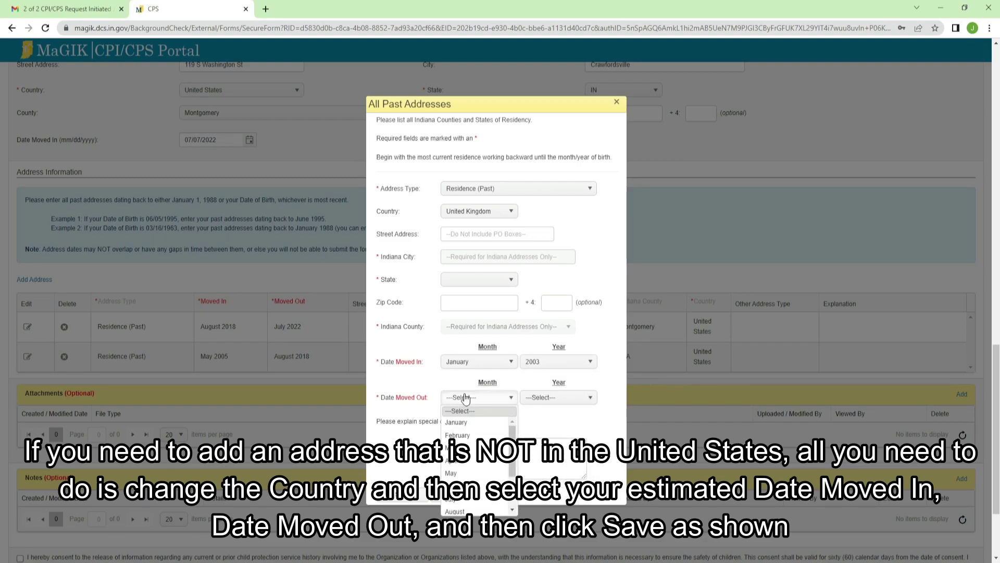
{"action": "left_click", "coordinate": [477, 472]}
{"action": "left_click", "coordinate": [548, 397]}
{"action": "scroll", "coordinate": [537, 453], "scroll_direction": "down", "scroll_amount": 4}
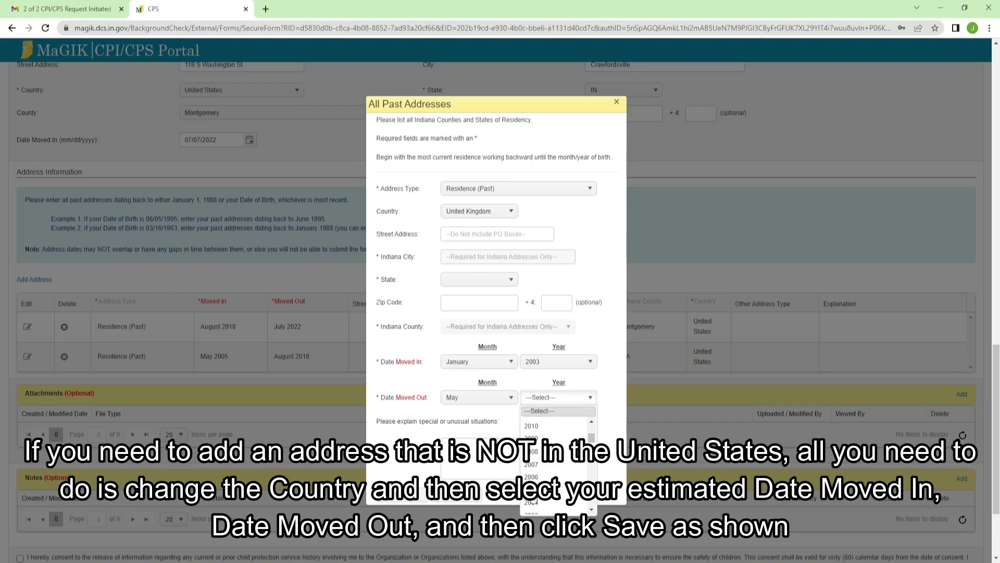
{"action": "left_click", "coordinate": [537, 481]}
{"action": "left_click", "coordinate": [412, 493]}
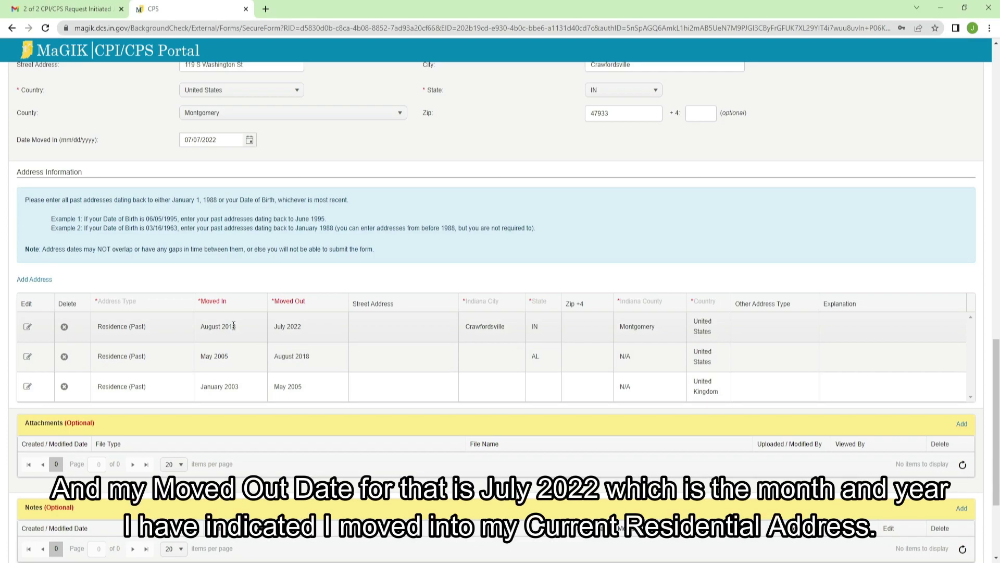
{"action": "scroll", "coordinate": [235, 325], "scroll_direction": "up", "scroll_amount": 2}
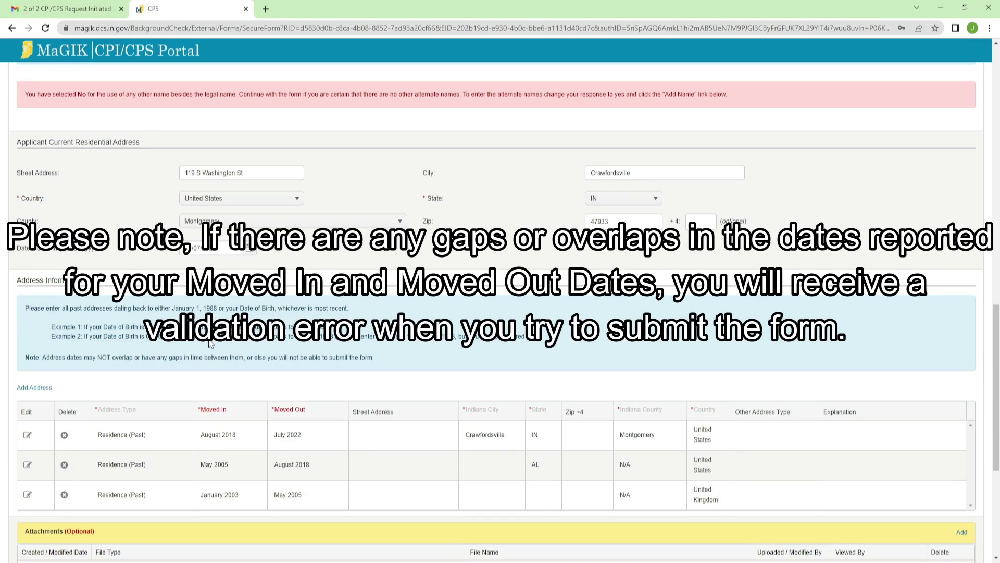
{"action": "scroll", "coordinate": [211, 344], "scroll_direction": "down", "scroll_amount": 1}
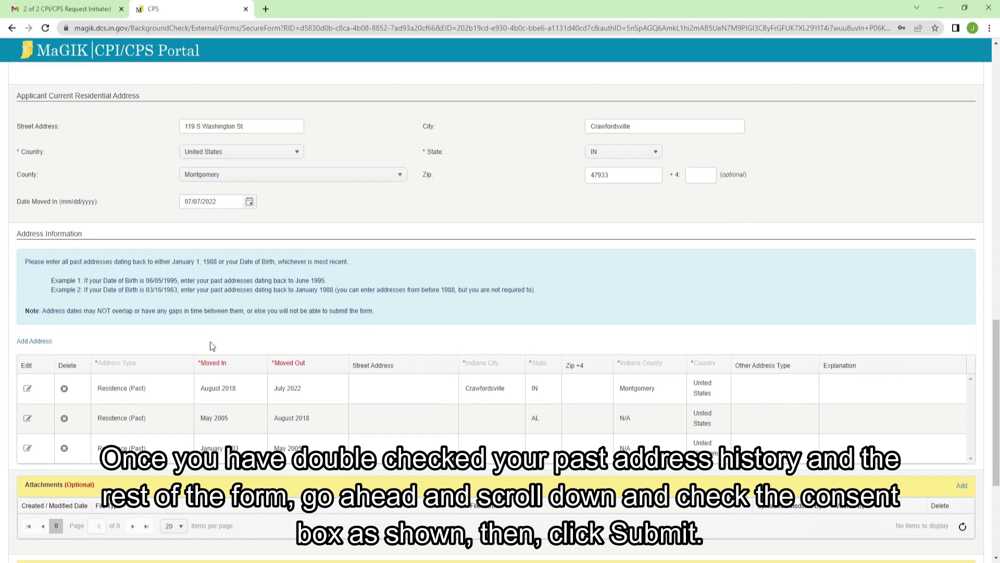
Step: Tick the records-release consent box, submit the request, and acknowledge the Success message
{"action": "scroll", "coordinate": [211, 342], "scroll_direction": "down", "scroll_amount": 4}
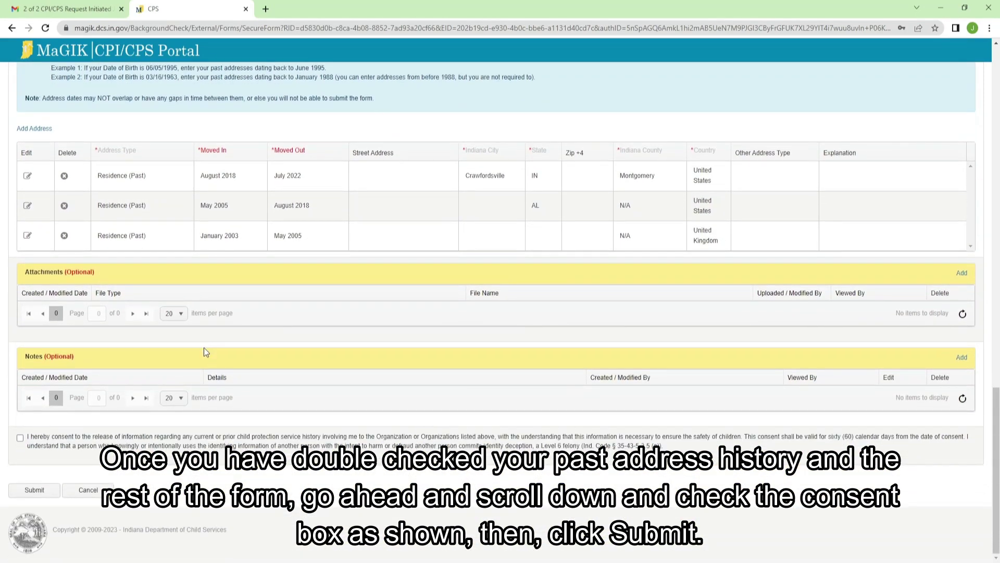
{"action": "left_click", "coordinate": [20, 438]}
{"action": "left_click", "coordinate": [34, 491]}
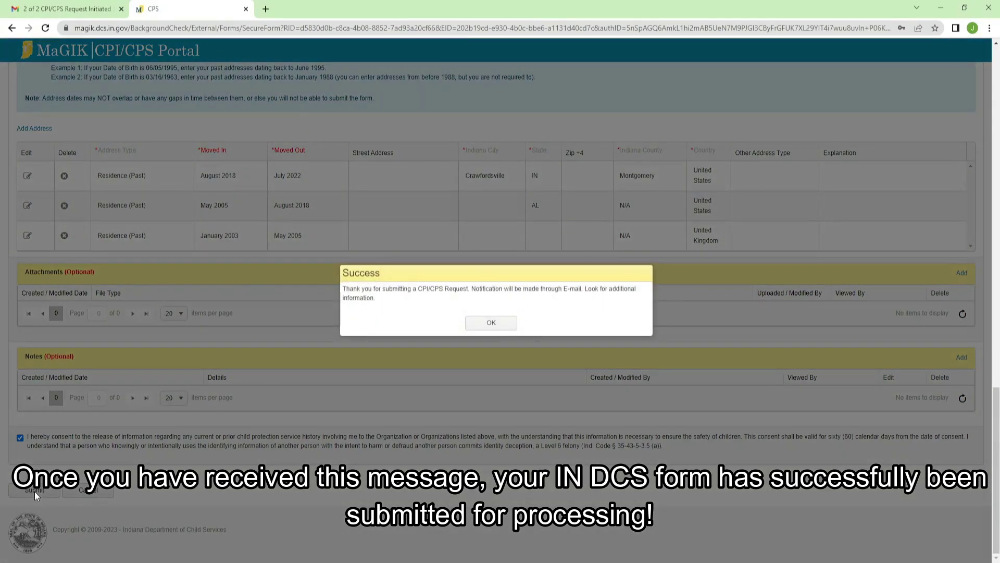
{"action": "left_click", "coordinate": [490, 323]}
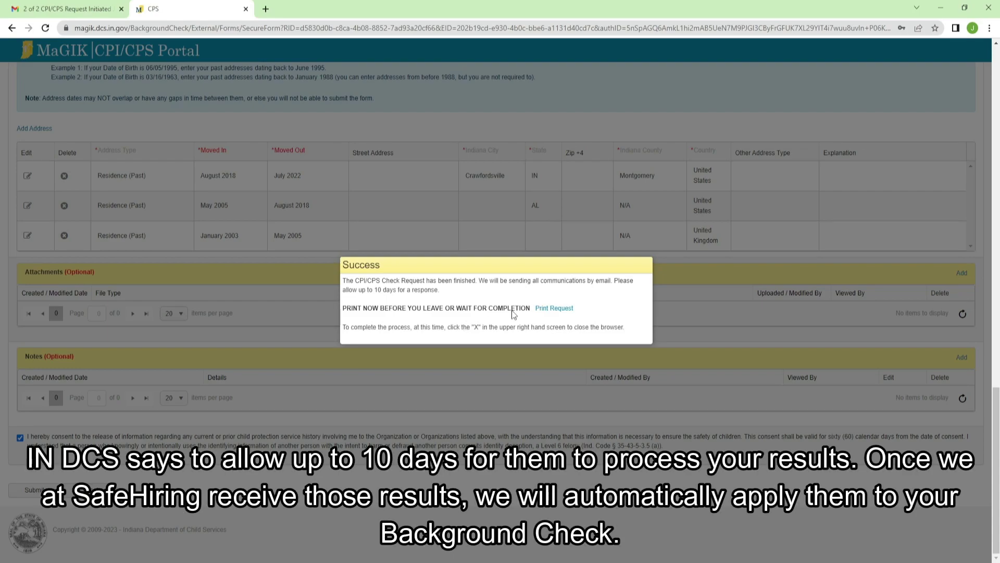
{"action": "left_click_drag", "start_coordinate": [615, 281], "coordinate": [569, 296]}
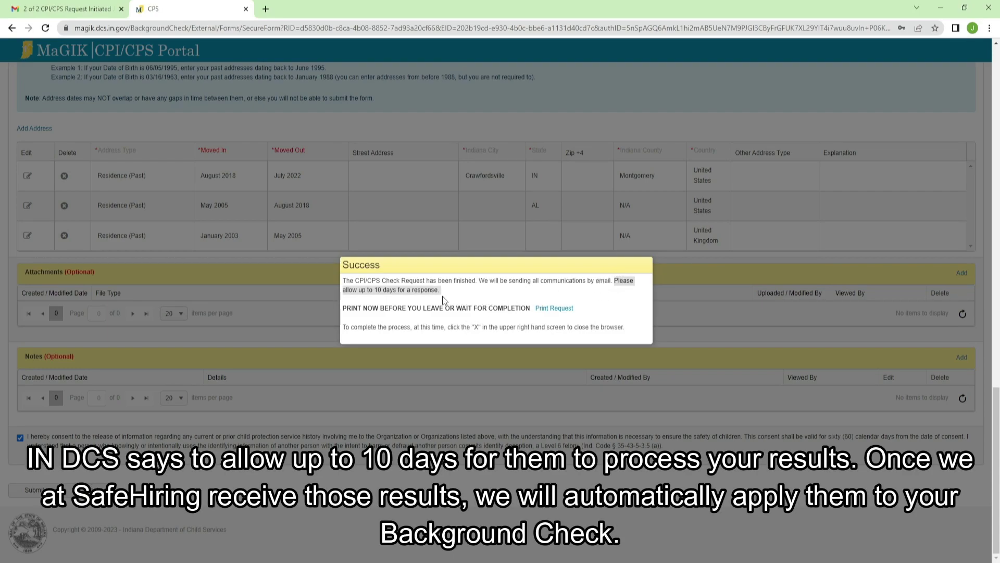